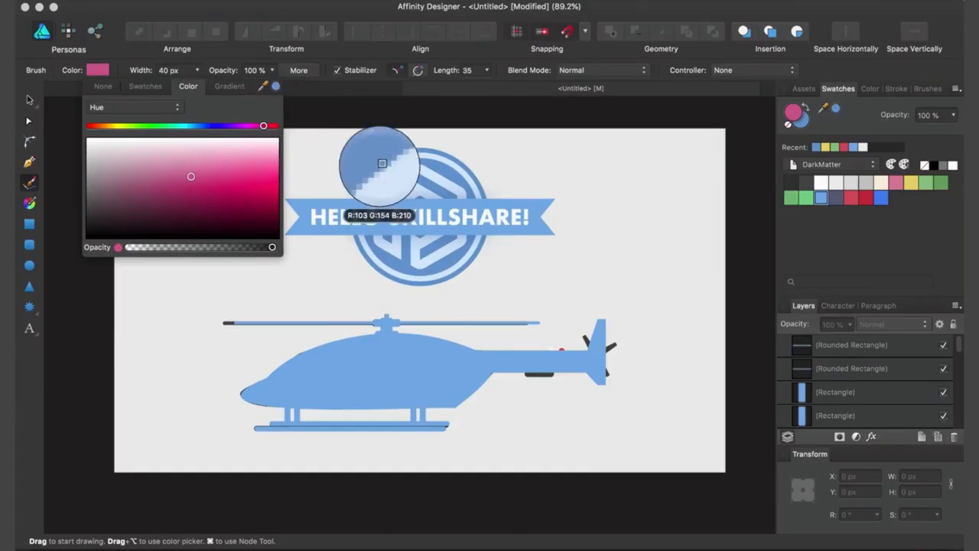
Step: Hand-letter the word "helicopter" above the helicopter's rotor using a 14 px brush in the blue sampled from the badge
mouse_move(197, 70)
left_mouse_down()
mouse_move(183, 102)
mouse_move(168, 100)
left_mouse_up()
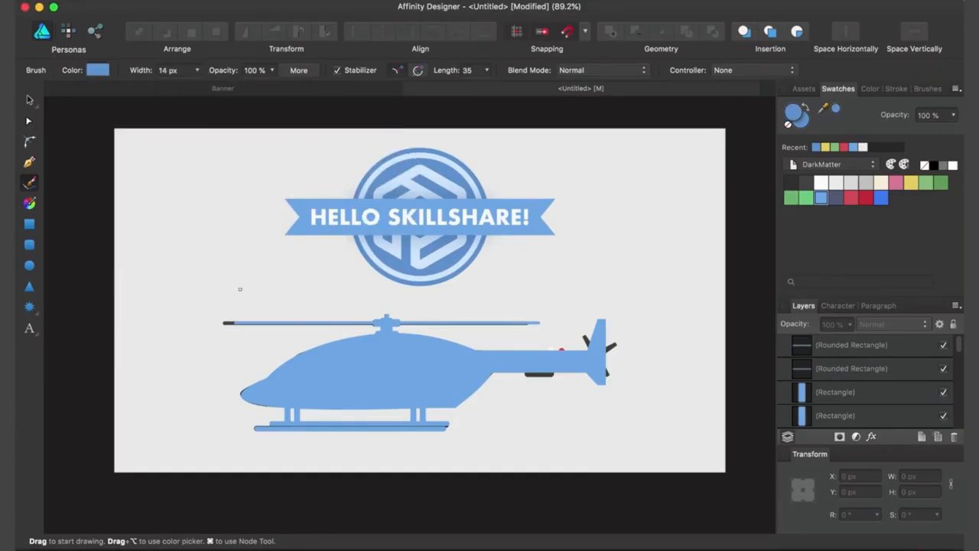
scroll(325, 325, "up", 8)
left_click_drag(73, 181, 90, 261)
left_click_drag(80, 224, 143, 251)
mouse_move(175, 233)
left_mouse_down()
mouse_move(165, 190)
mouse_move(228, 243)
left_mouse_up()
left_click_drag(231, 163, 252, 246)
left_click_drag(275, 204, 277, 243)
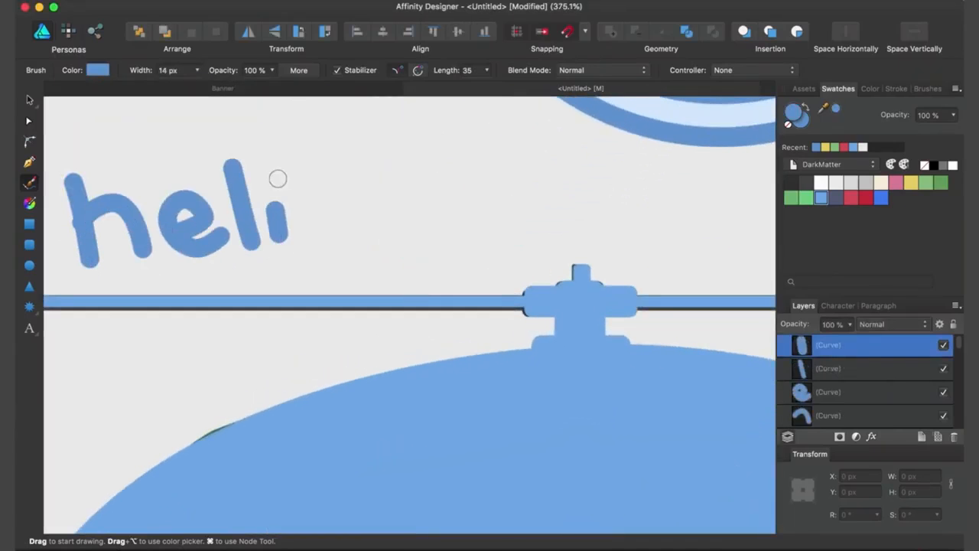
left_click_drag(353, 175, 348, 229)
left_click_drag(399, 176, 394, 173)
mouse_move(427, 169)
left_mouse_down()
mouse_move(459, 153)
mouse_move(514, 230)
left_mouse_up()
mouse_move(549, 204)
left_mouse_down()
mouse_move(578, 153)
mouse_move(604, 202)
left_mouse_up()
left_click_drag(624, 178, 638, 117)
scroll(638, 107, "down", 8)
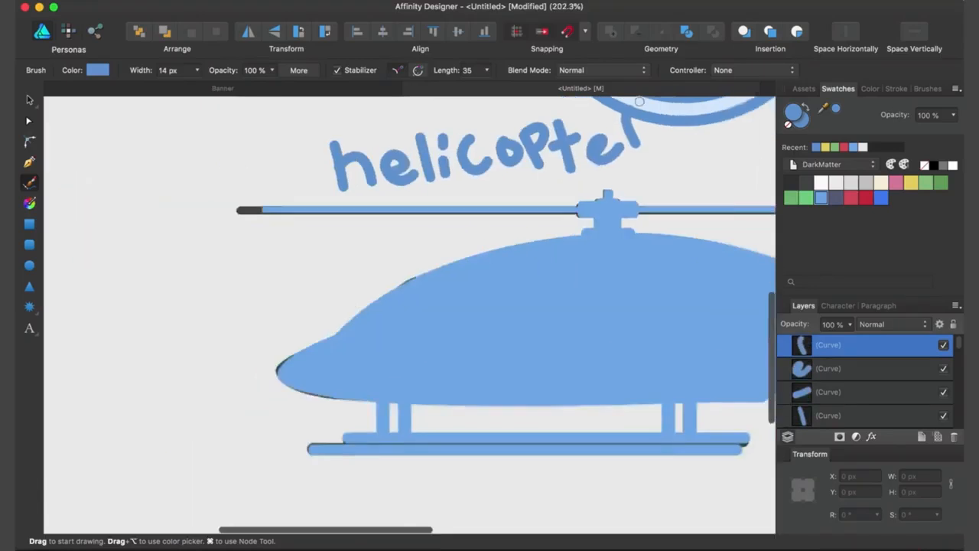
Step: Select the handwritten "helicopter" strokes and reposition the lettering above the helicopter
key("v")
left_click_drag(272, 167, 489, 241)
left_click_drag(444, 207, 654, 208)
left_click_drag(590, 163, 596, 164)
left_click(704, 158)
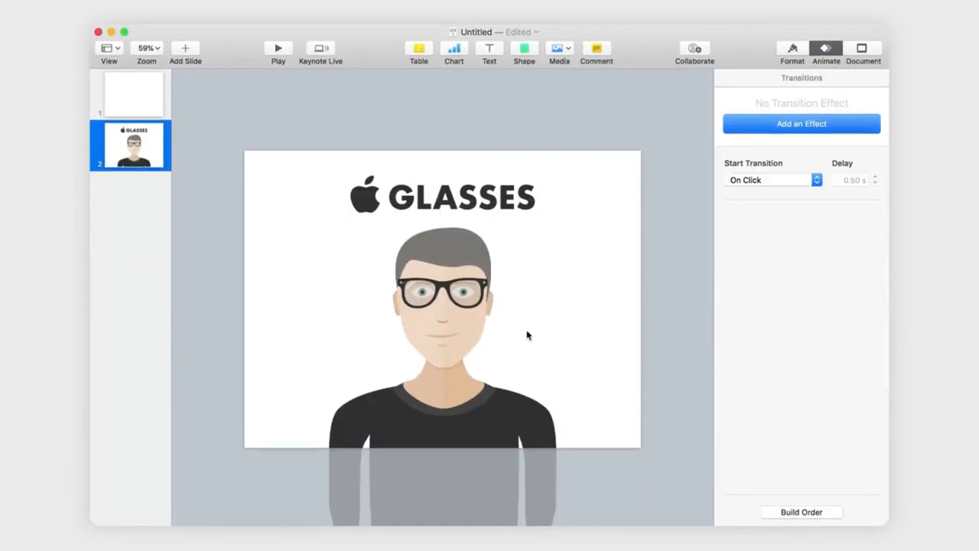
Step: In Keynote, add a Move action to the GLASSES title and the character, and move the title above the slide
left_click(503, 198)
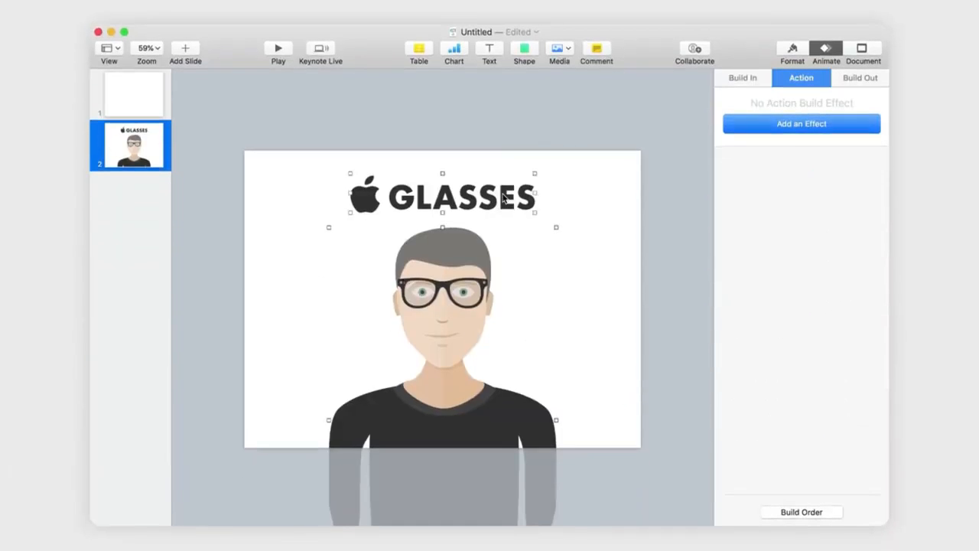
left_click(801, 124)
left_click(764, 189)
left_click(558, 153)
left_click_drag(501, 197, 501, 119)
left_click(442, 151)
Step: Place the character below the slide and set its Move action's destination on the slide at X 222 pt, Y 245 pt
left_click_drag(630, 127, 438, 196)
left_click(463, 256)
left_click_drag(466, 269, 465, 505)
scroll(466, 503, "down", 5)
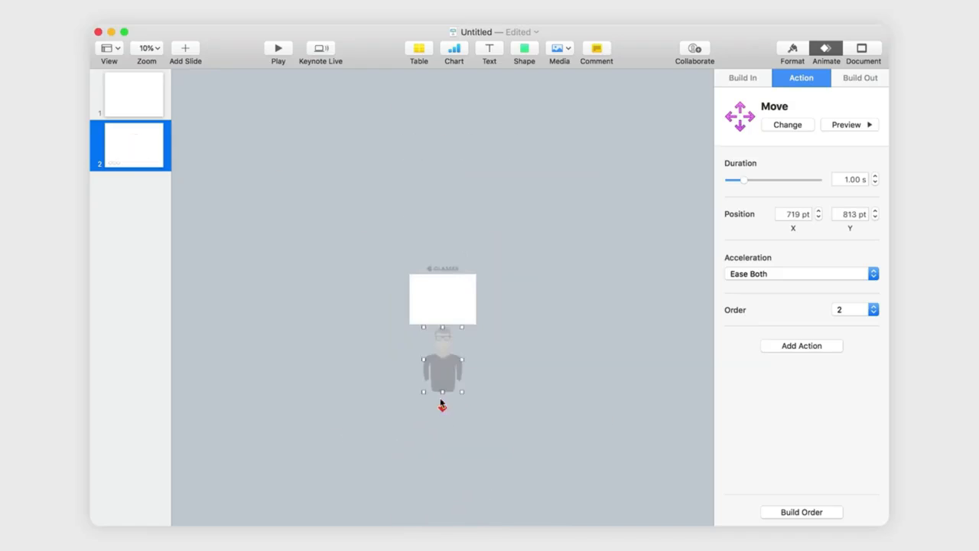
left_click_drag(441, 406, 442, 324)
scroll(443, 324, "up", 5)
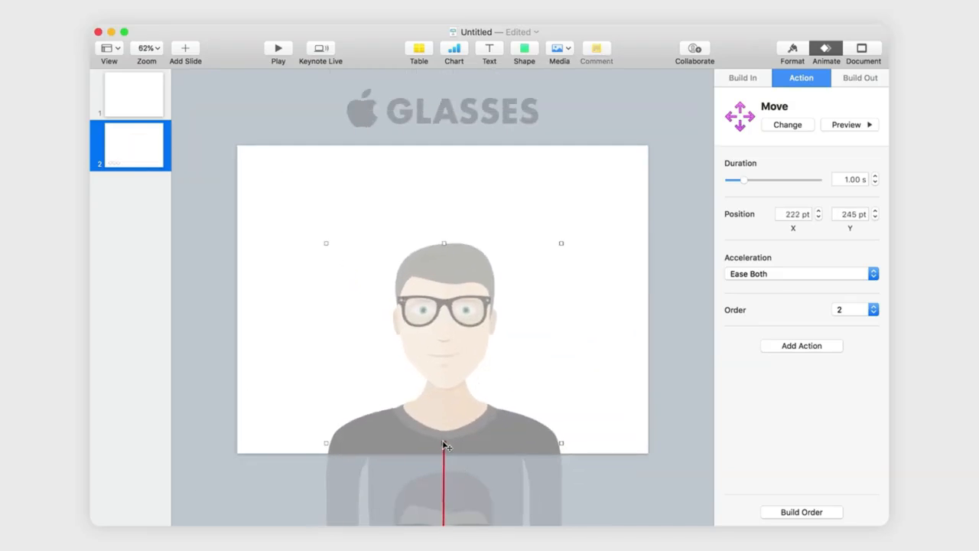
left_click(640, 273)
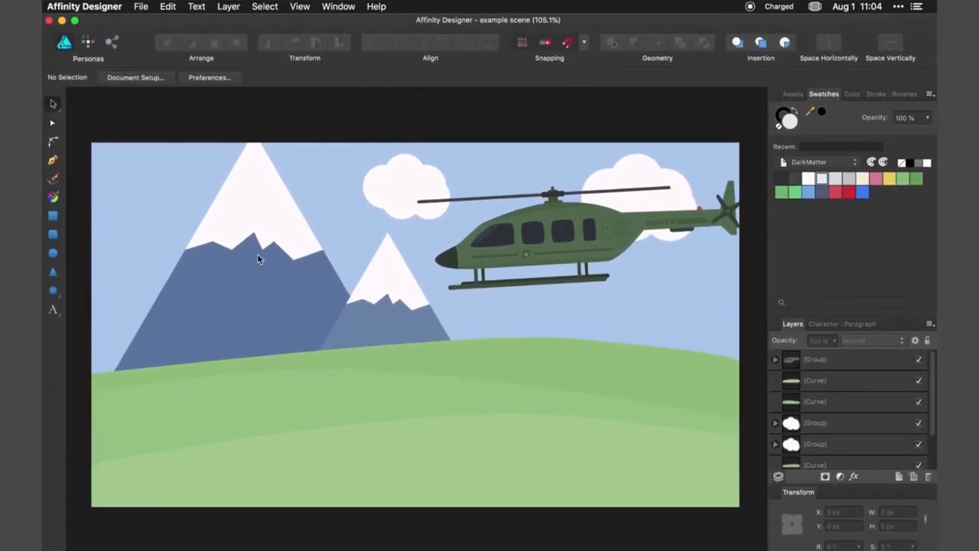
Step: In Affinity Designer's example scene, examine the separate objects: mountains, clouds, helicopter and green fields
left_click(257, 253)
left_click(395, 185)
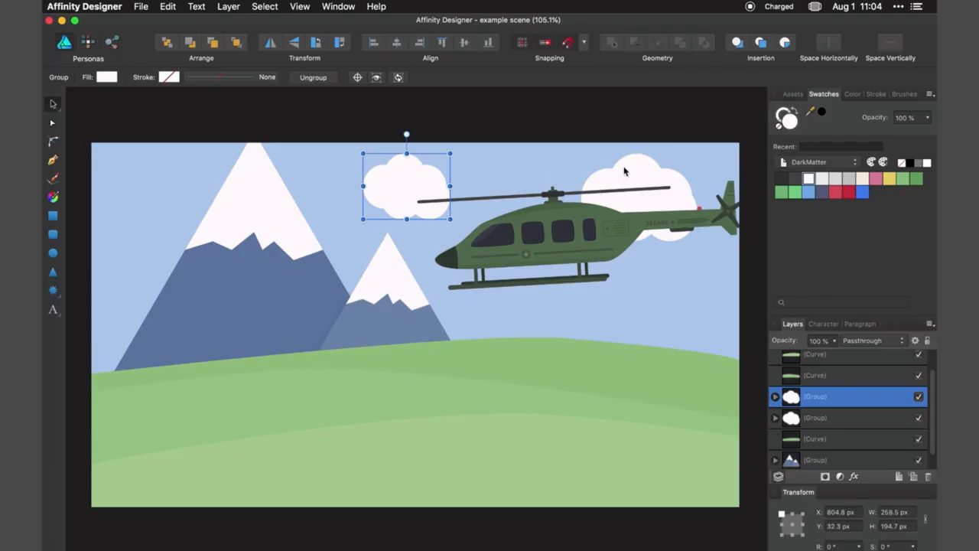
left_click(624, 172)
left_click(550, 245)
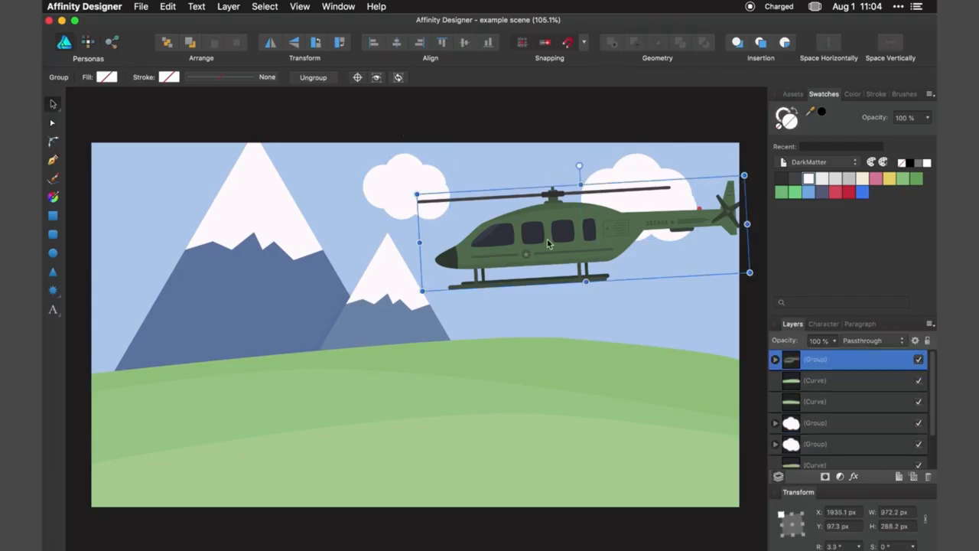
left_click(530, 351)
left_click(463, 387)
left_click(533, 421)
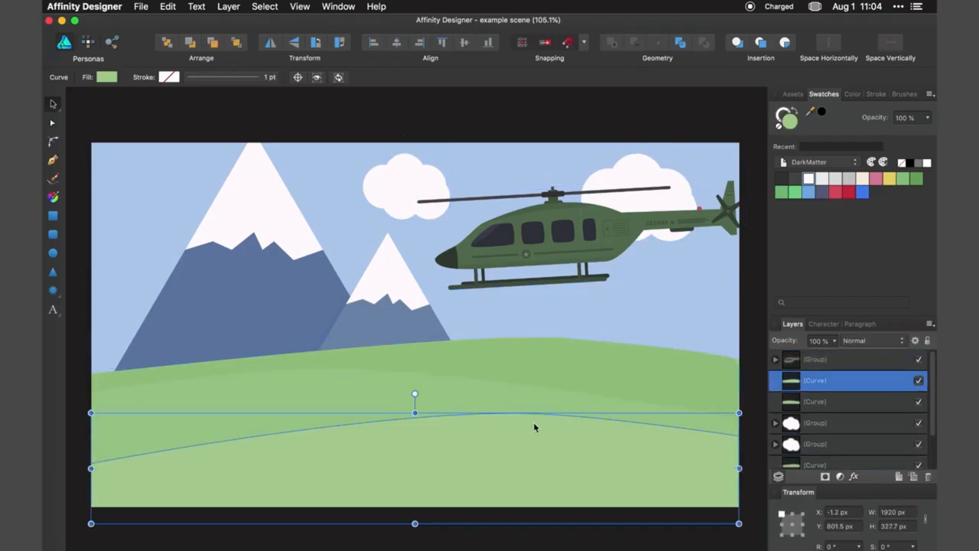
left_click(609, 320)
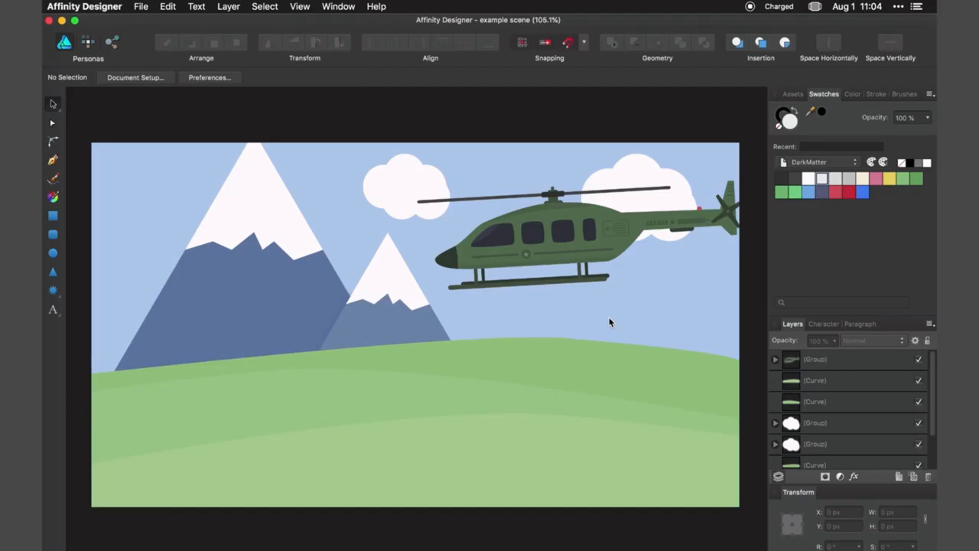
Step: Export only the helicopter group as a PNG, using Selection without background, and save it as "helicopter" in the images folder
left_click(562, 262)
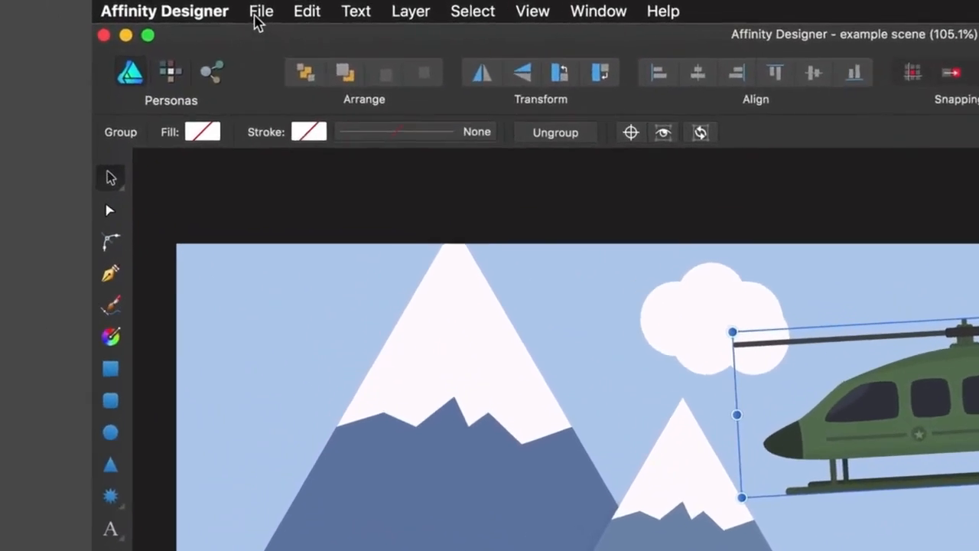
left_click(256, 15)
left_click(329, 354)
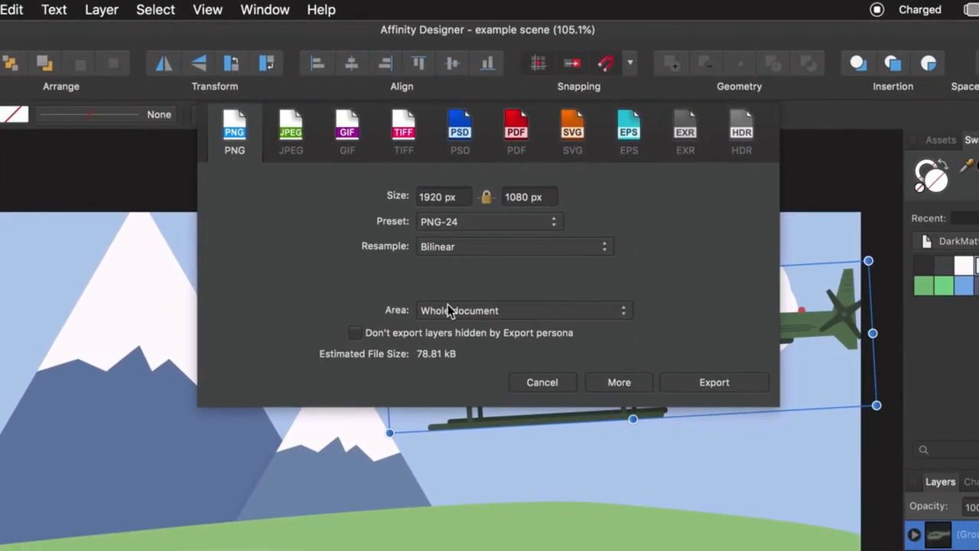
left_click(880, 367)
left_click(533, 339)
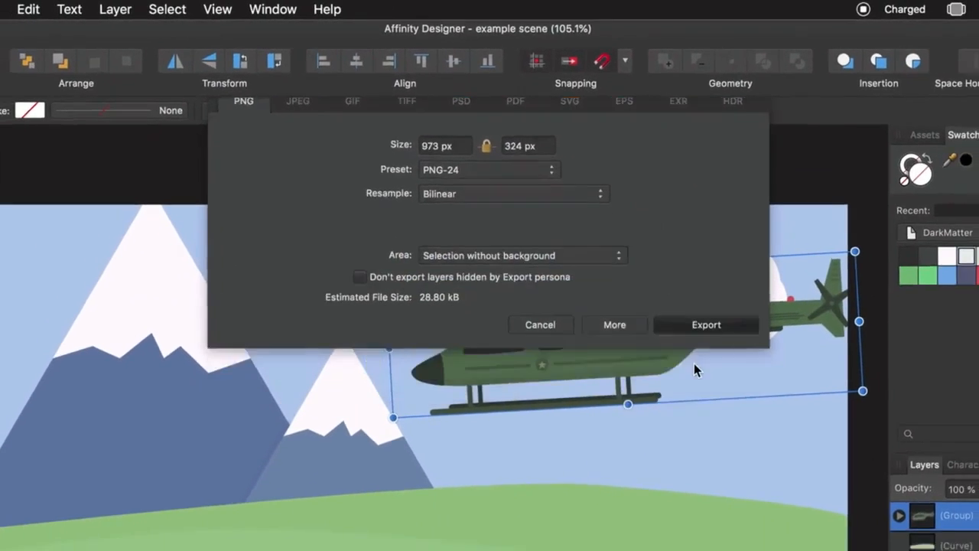
left_click(704, 324)
type("helicop")
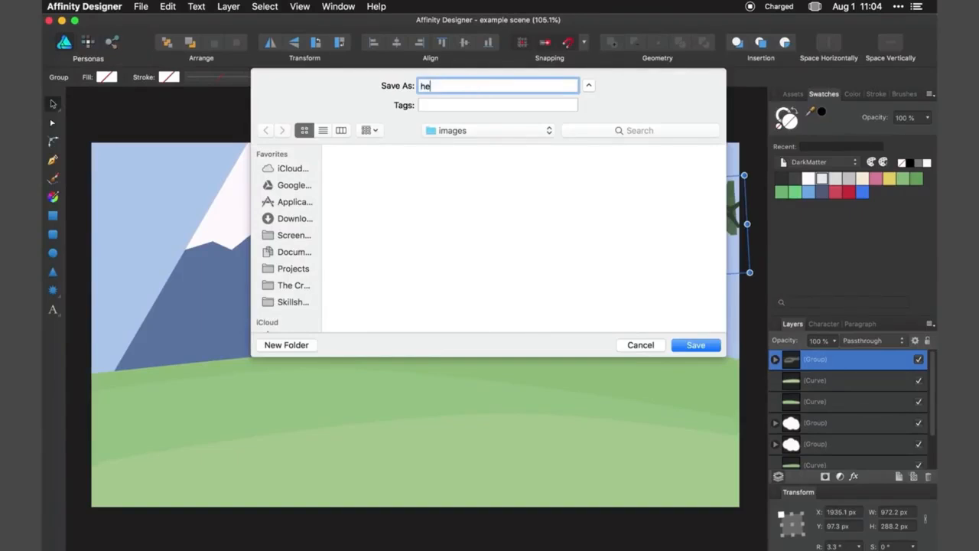
type("ter")
key("Return")
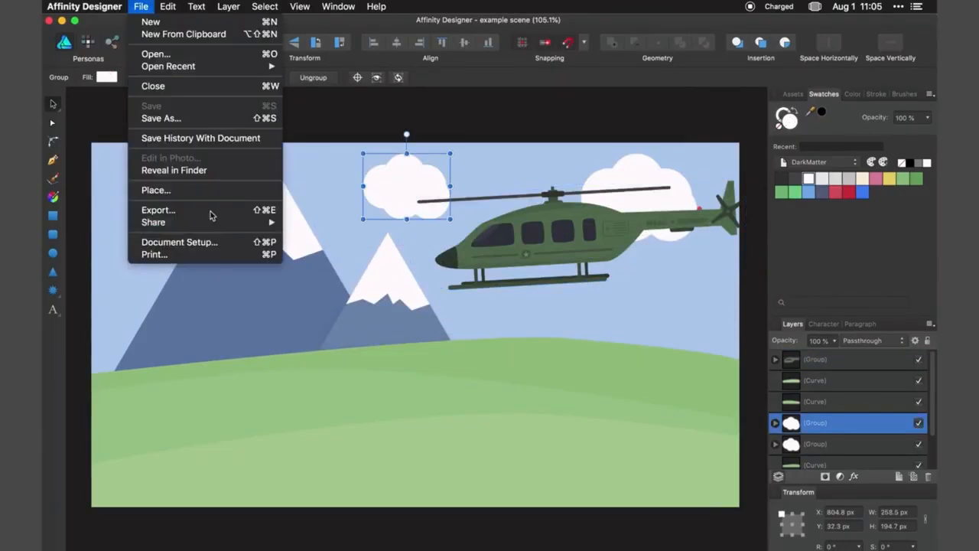
Step: Open the export settings for the selected cloud beside the large mountain
left_click(206, 208)
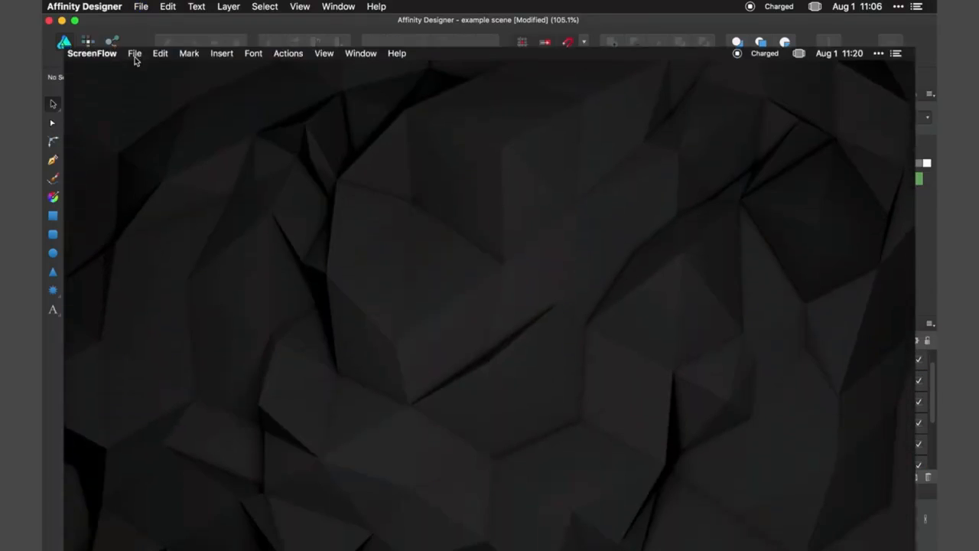
Step: In ScreenFlow, create a new document with the 1080p HD preset
left_click(134, 7)
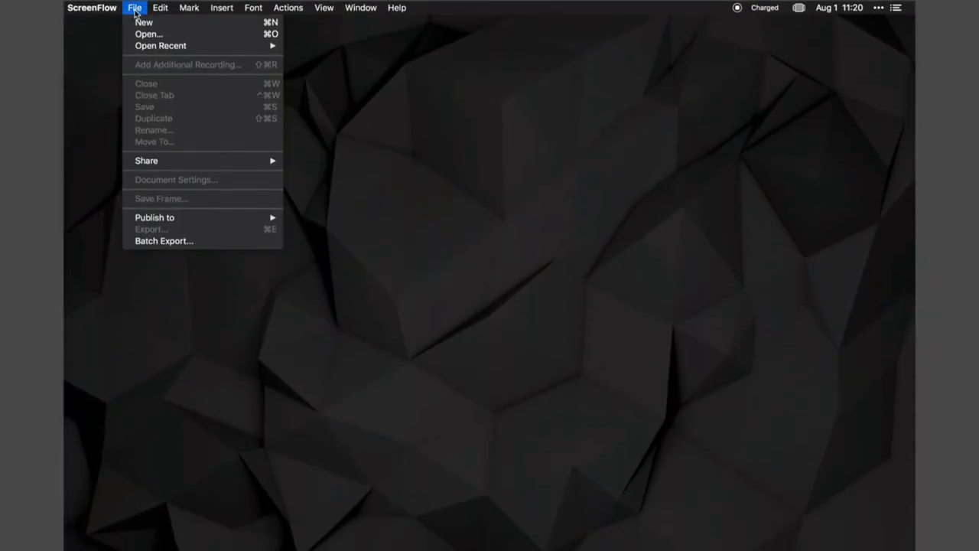
left_click(142, 23)
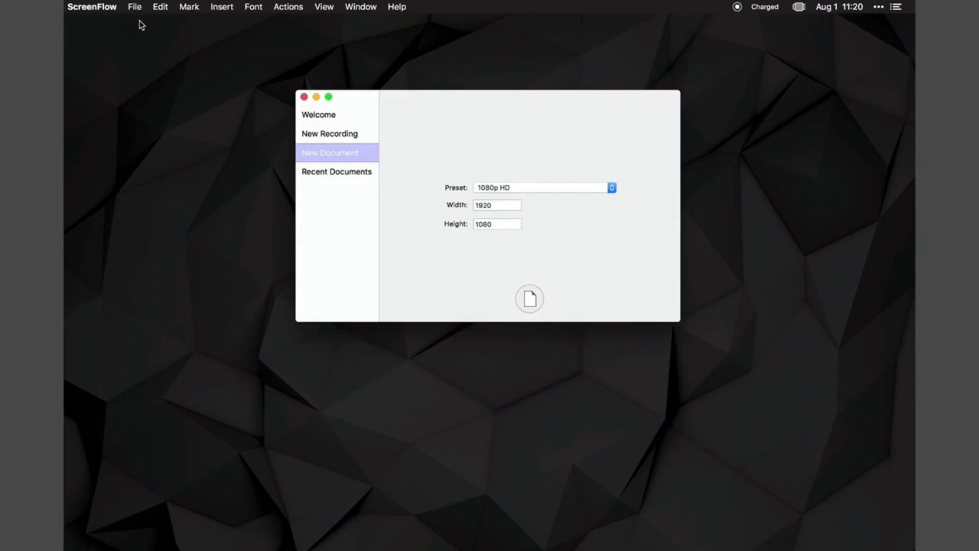
left_click(492, 188)
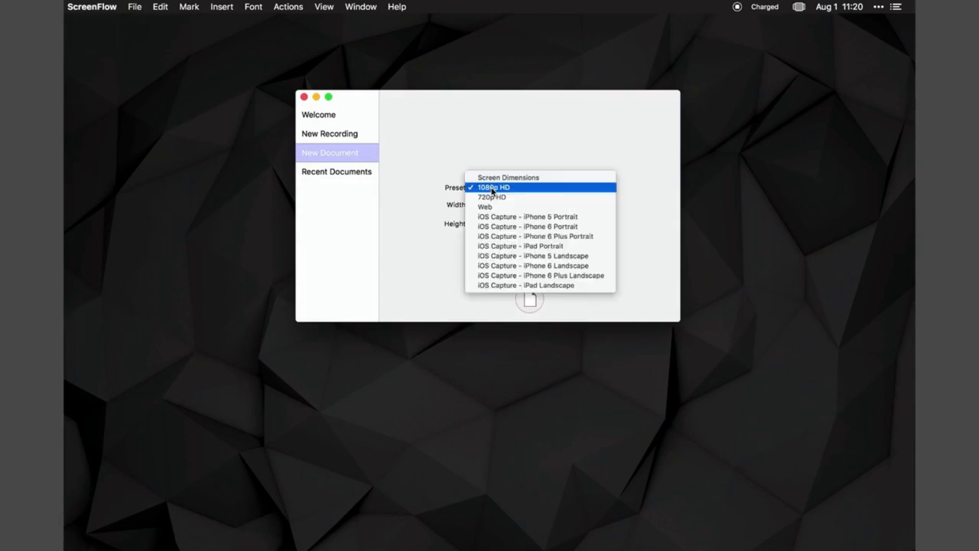
left_click(491, 188)
left_click(529, 298)
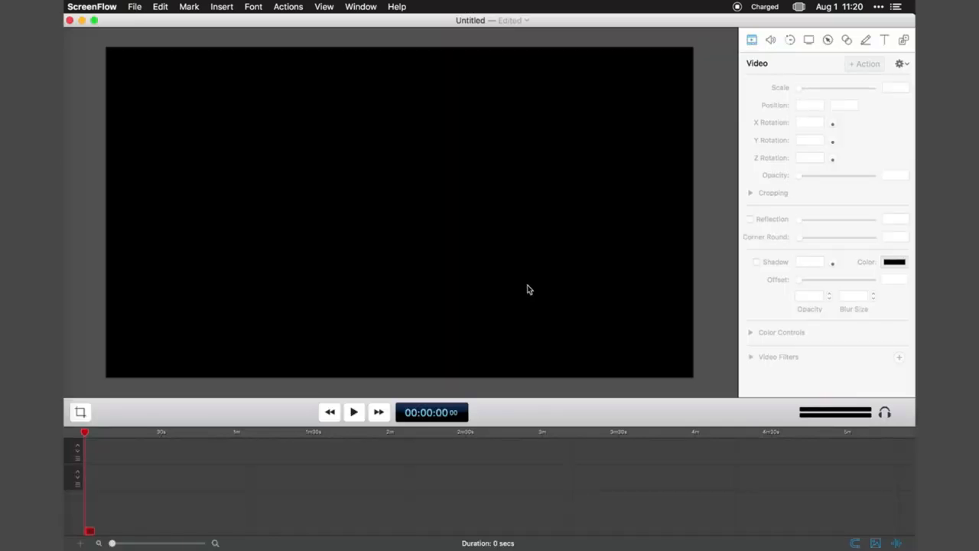
Step: Import all the scene PNGs and music.wav from the images folder into the Media Library
left_click(901, 40)
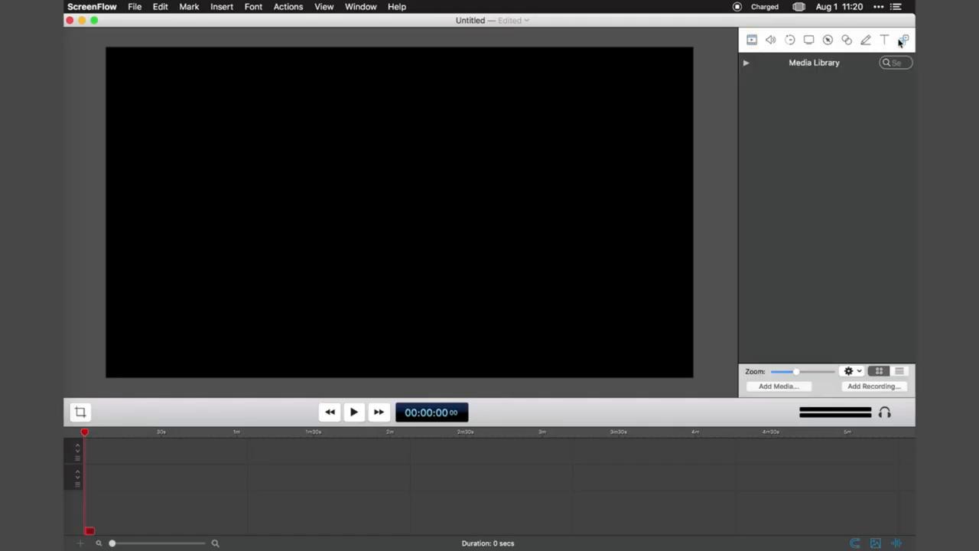
left_click(779, 385)
left_click_drag(716, 260, 299, 147)
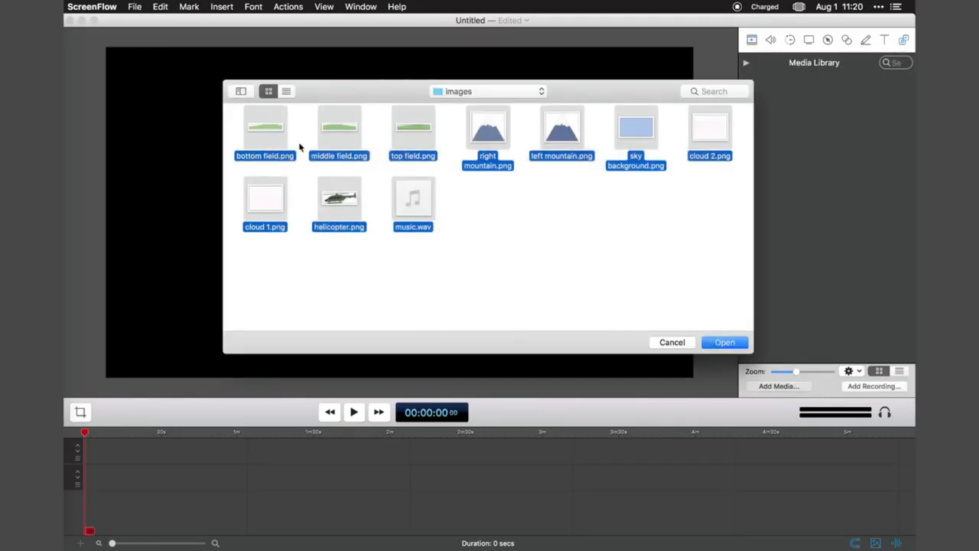
left_click(736, 343)
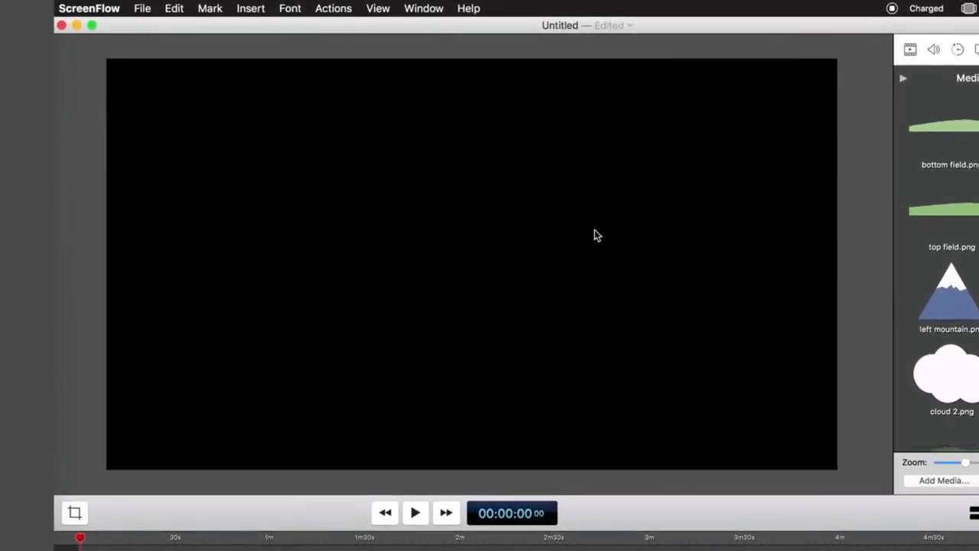
left_click(837, 49)
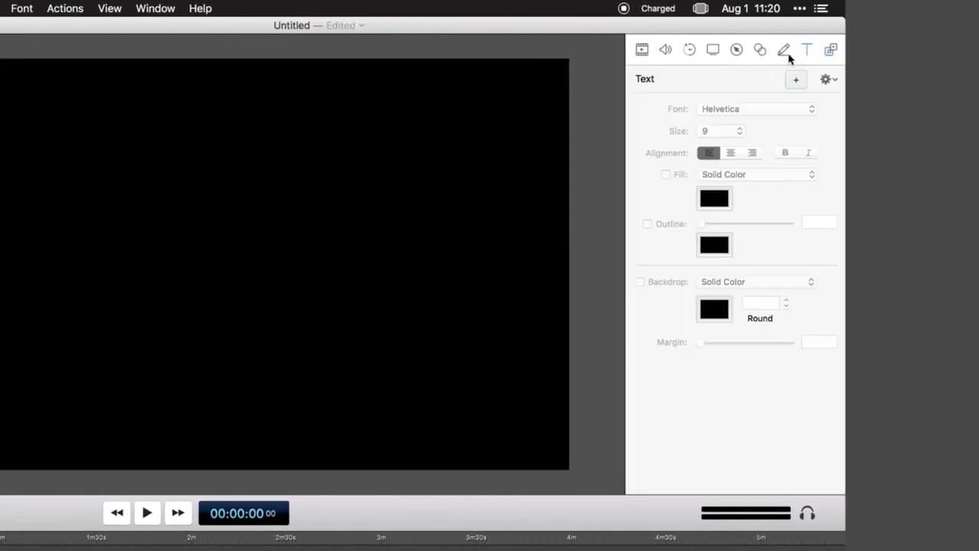
left_click(737, 48)
left_click(689, 49)
left_click(641, 49)
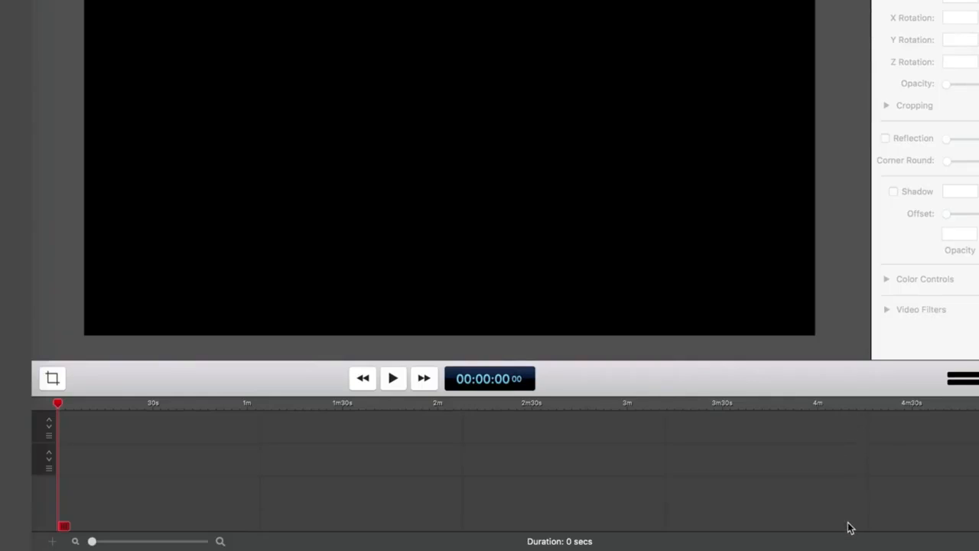
Step: Add all the imported images from the Media Library to the start of the timeline, stacked on separate tracks
left_click(975, 3)
scroll(935, 263, "down", 3)
left_click(935, 263, "shift")
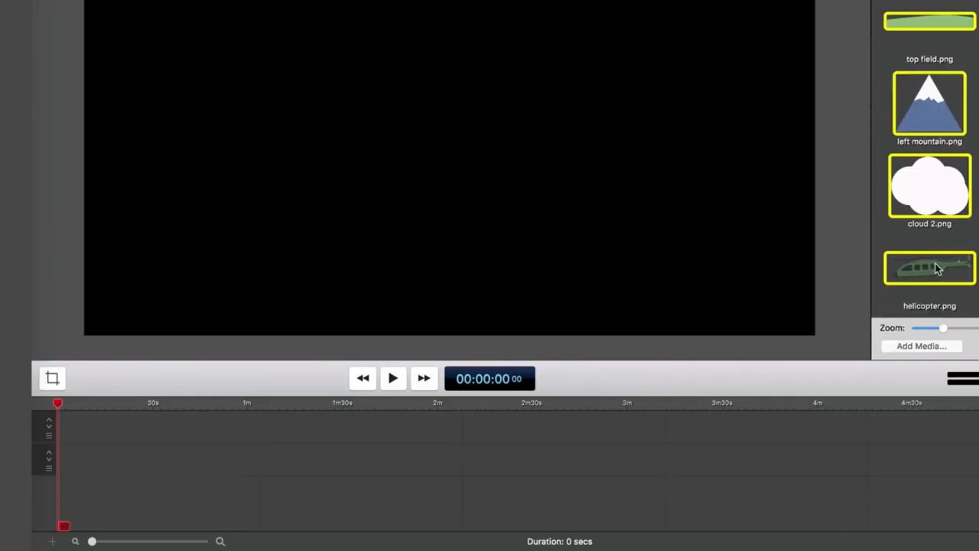
mouse_move(936, 263)
left_mouse_down()
mouse_move(413, 432)
mouse_move(63, 431)
left_mouse_up()
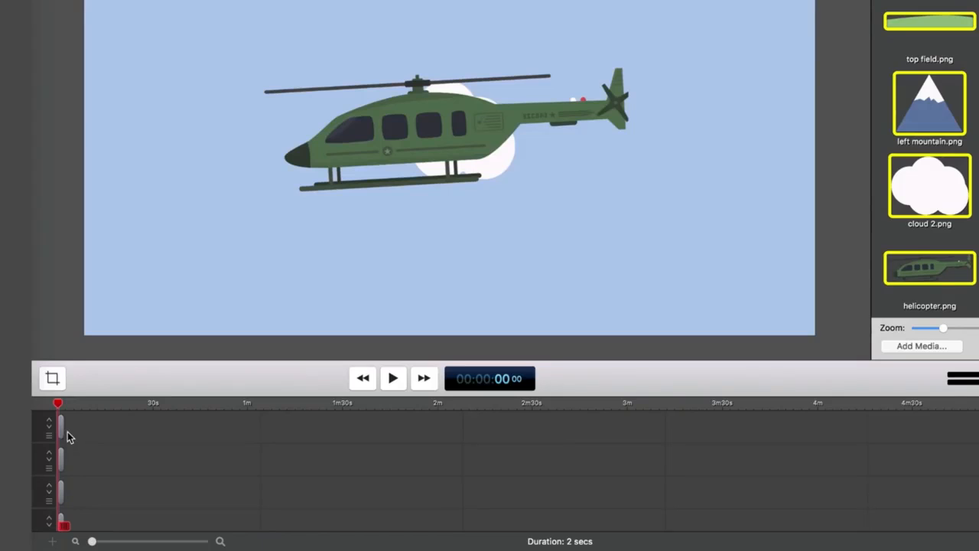
Step: Set the timeline playhead to 00:00:01 07 and leave the bottom field clip deselected
left_click_drag(92, 541, 124, 541)
scroll(195, 445, "down", 3)
scroll(196, 451, "down", 2)
mouse_move(455, 512)
left_mouse_down()
mouse_move(581, 507)
mouse_move(453, 506)
left_mouse_up()
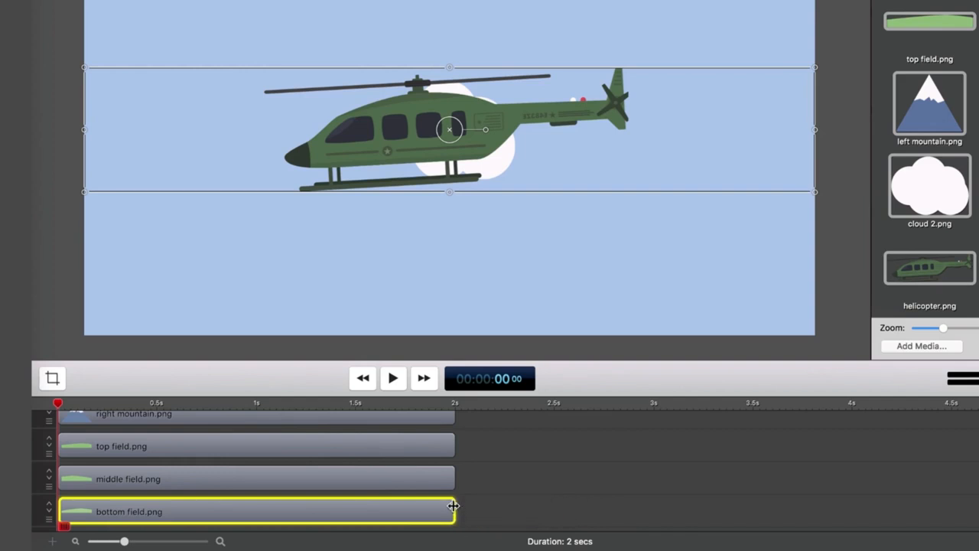
left_click(303, 403)
left_click(598, 432)
Step: Move the sky background clip to the lowest track, beneath the bottom field clip and starting at 0 s
scroll(321, 476, "up", 5)
left_click_drag(267, 527, 673, 524)
scroll(443, 487, "up", 5)
left_click_drag(457, 459, 402, 476)
left_click(551, 474)
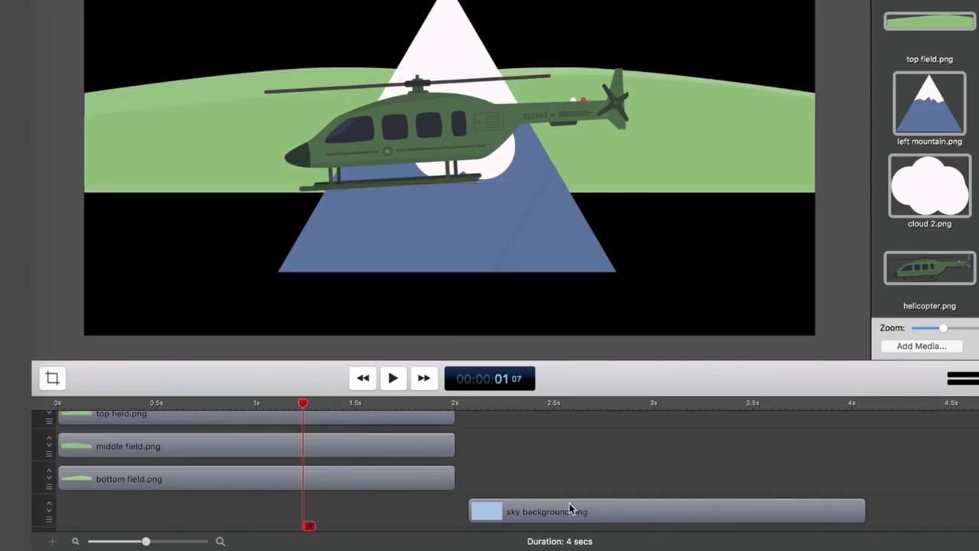
left_click_drag(570, 508, 157, 509)
Step: Move the bottom field and middle field images down on the canvas
left_click(244, 480)
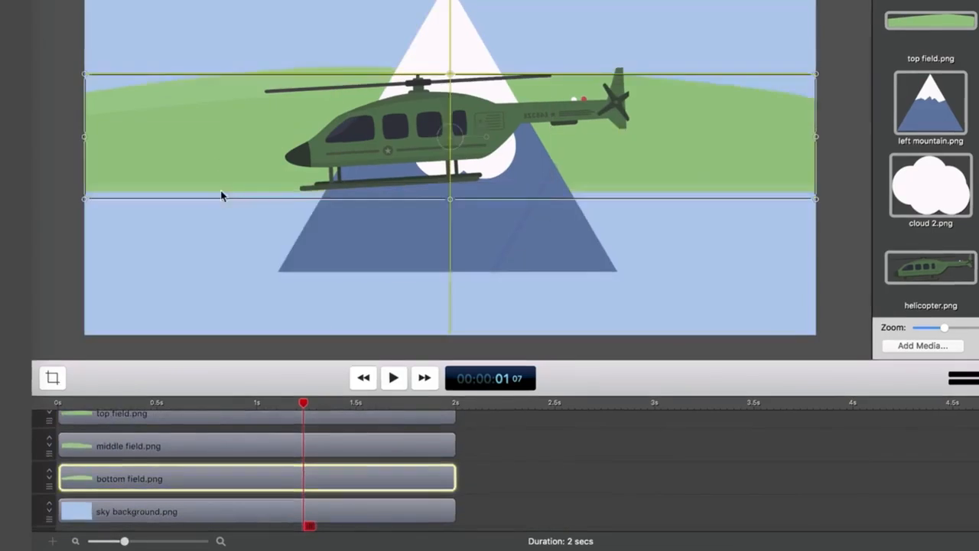
left_click(157, 445)
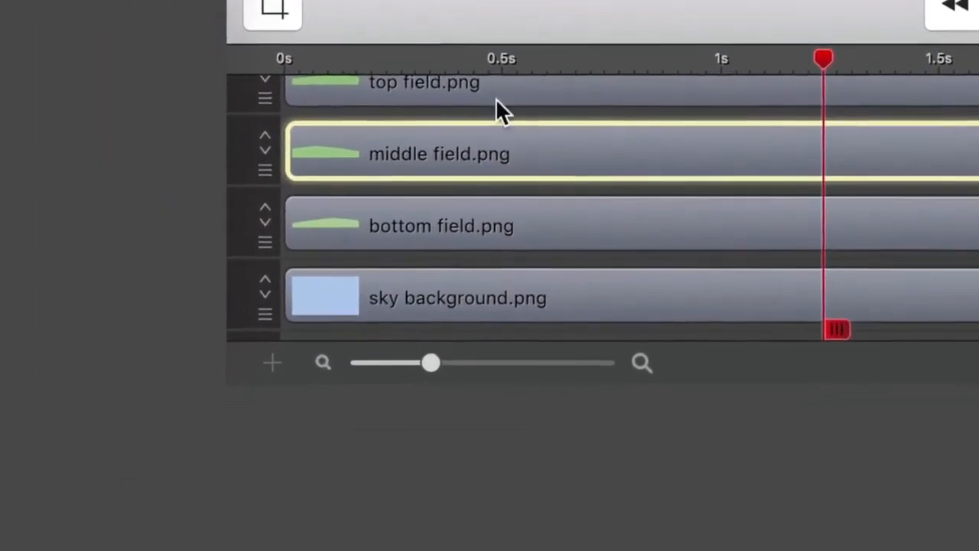
Step: Reorder the field clips so bottom field is above middle field and top field sits directly above the sky background
left_click_drag(432, 225, 971, 226)
left_click_drag(524, 83, 524, 224)
left_click_drag(973, 226, 734, 93)
left_click(711, 225)
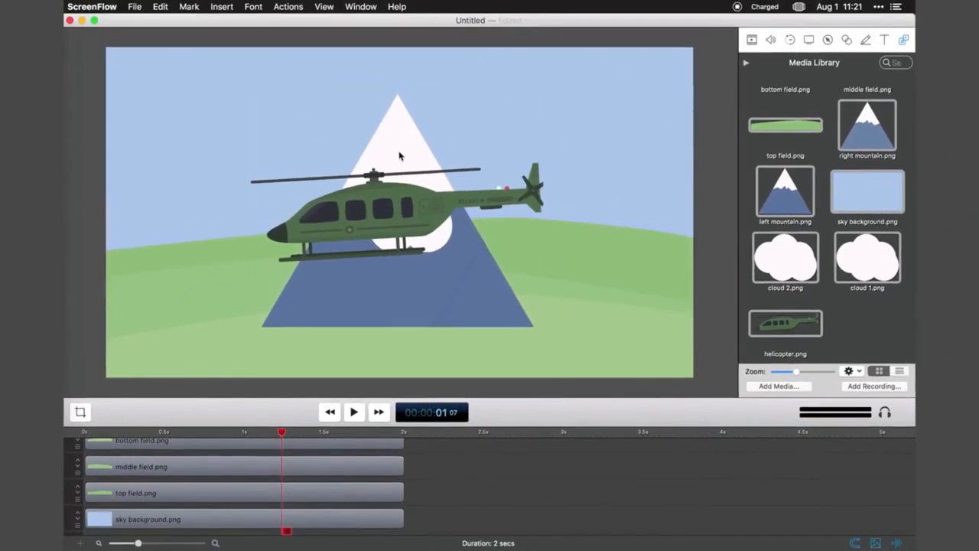
Step: Arrange the left and right mountains on the canvas, with the clouds and helicopter placed in the upper sky
left_click_drag(400, 153, 272, 140)
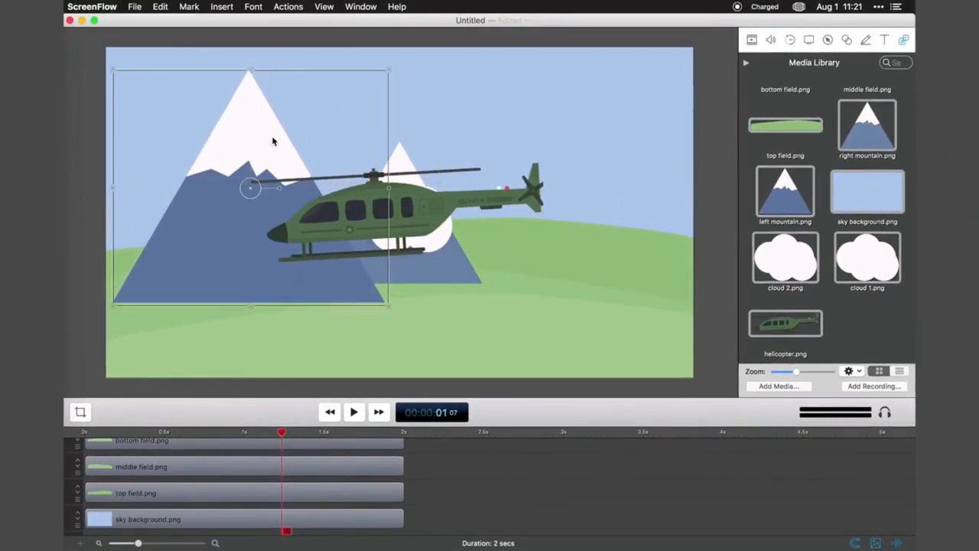
left_click_drag(428, 215, 587, 159)
left_click_drag(396, 239, 396, 115)
left_click_drag(402, 211, 593, 85)
left_click_drag(400, 228, 373, 245)
Step: Move the left mountain and right mountain clips down the track stack toward the field clips
scroll(221, 489, "up", 4)
left_click_drag(191, 505, 254, 505)
left_click_drag(237, 479, 237, 505)
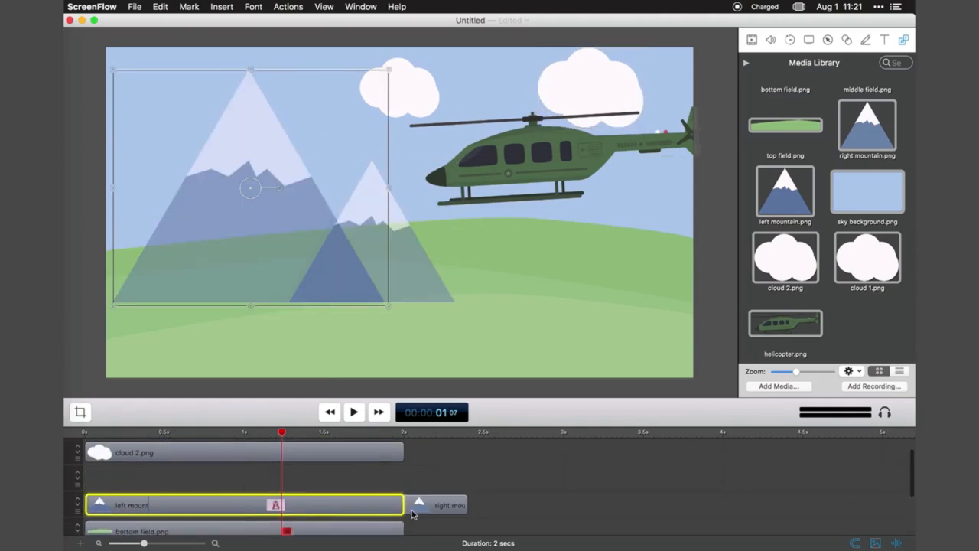
left_click_drag(414, 514, 357, 488)
Step: Raise both mountains on the canvas, place their clips beneath the top field clip, and shift the helicopter slightly up and right
left_click(357, 227)
left_click(255, 214, "shift")
left_click_drag(255, 214, 265, 182)
left_click_drag(237, 479, 156, 505)
key("Return")
left_click_drag(520, 182, 531, 175)
left_click(550, 497)
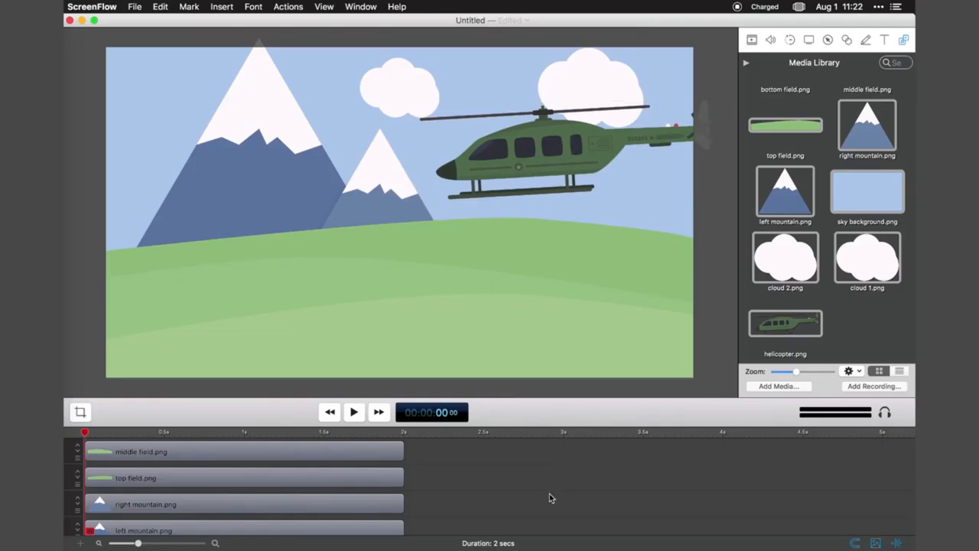
Step: Add a video action to the right mountain clip at 00:00:00 22
left_click_drag(84, 433, 201, 432)
scroll(201, 432, "up", 1)
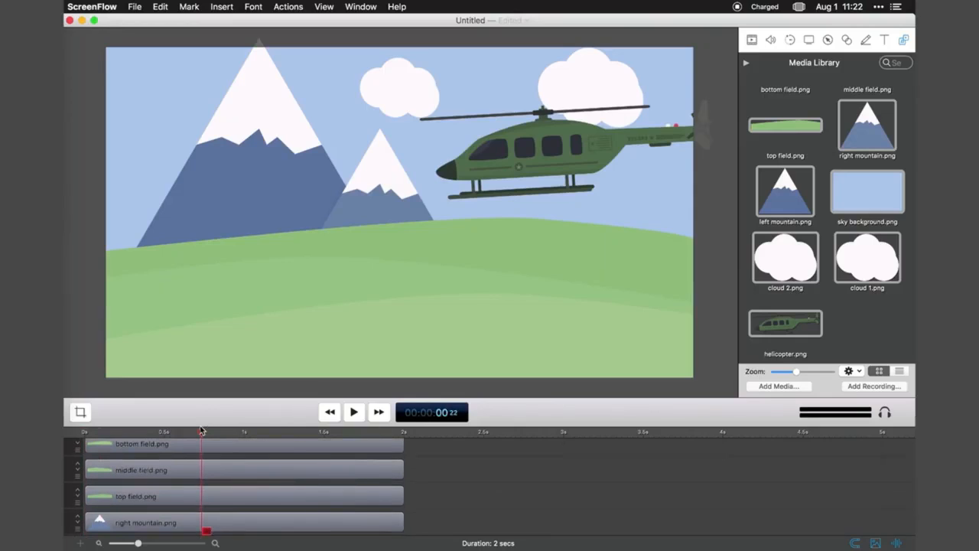
scroll(197, 466, "down", 3)
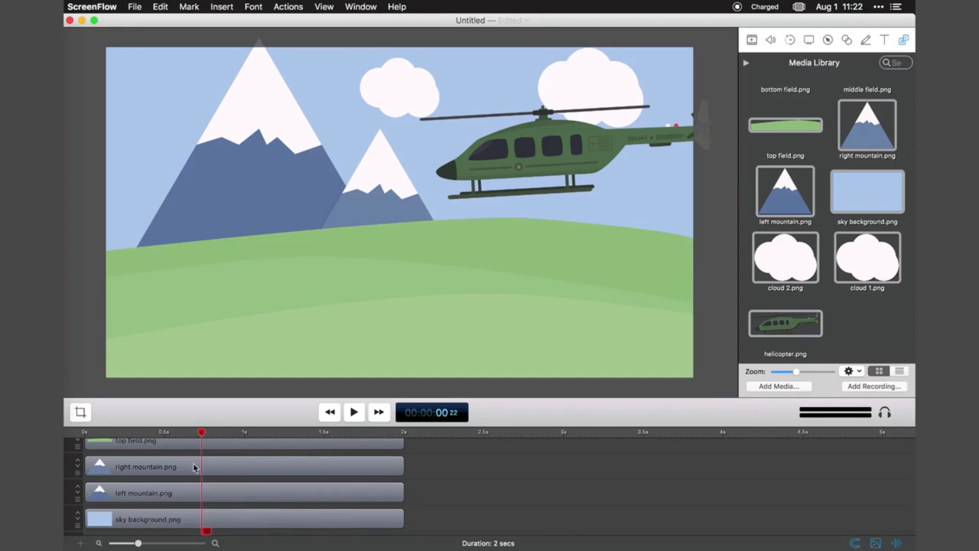
left_click(194, 468)
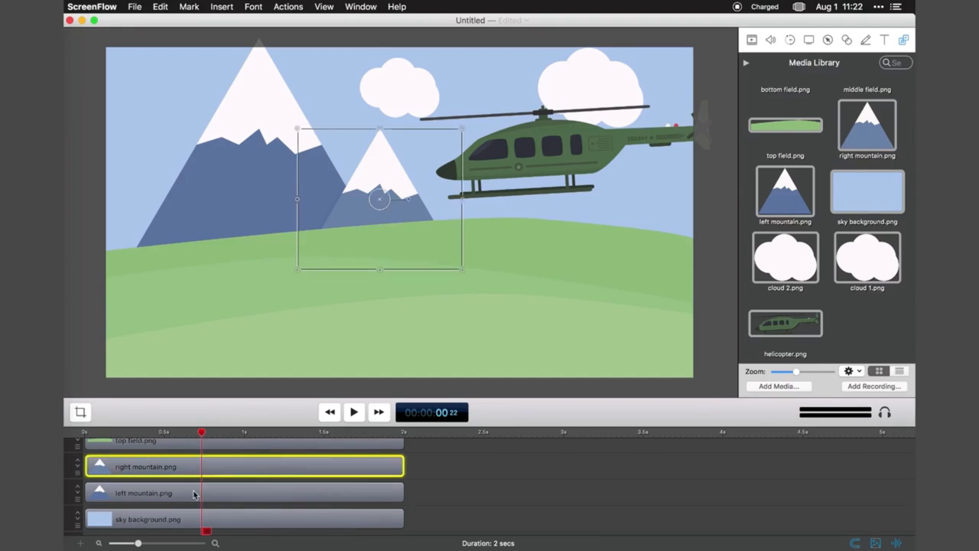
left_click(301, 6)
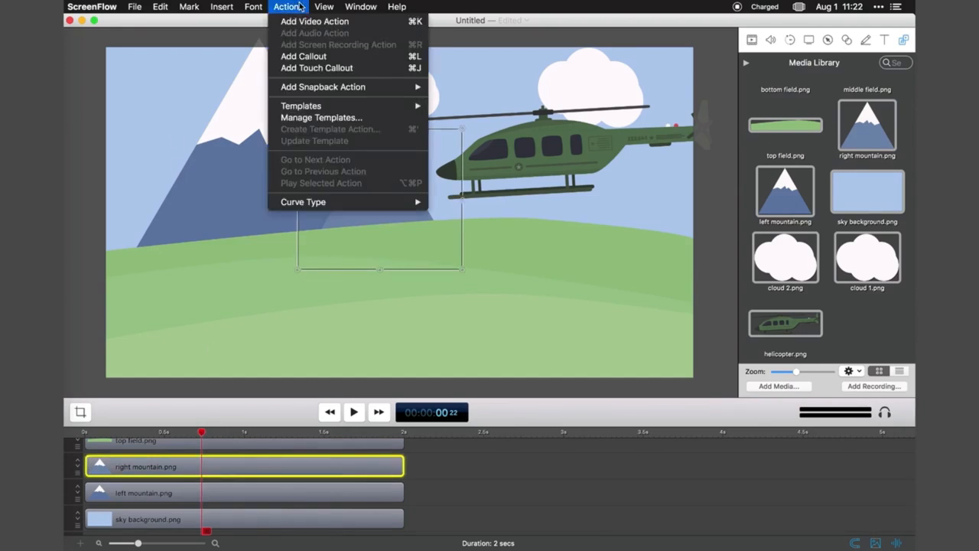
left_click(302, 21)
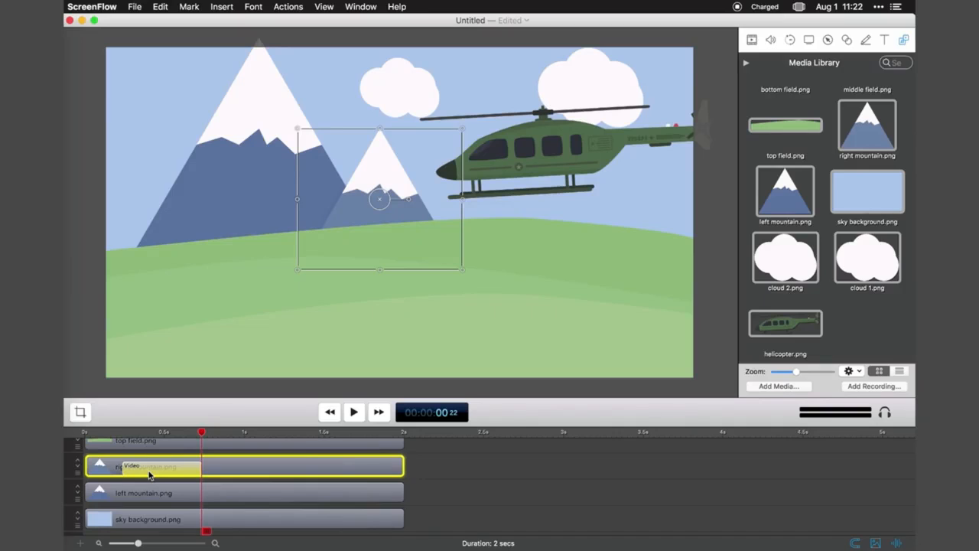
Step: Set the right mountain's scale to 0 before its video action and preview the scale-up animation
left_click(116, 433)
left_click(752, 39)
left_click_drag(816, 88, 791, 90)
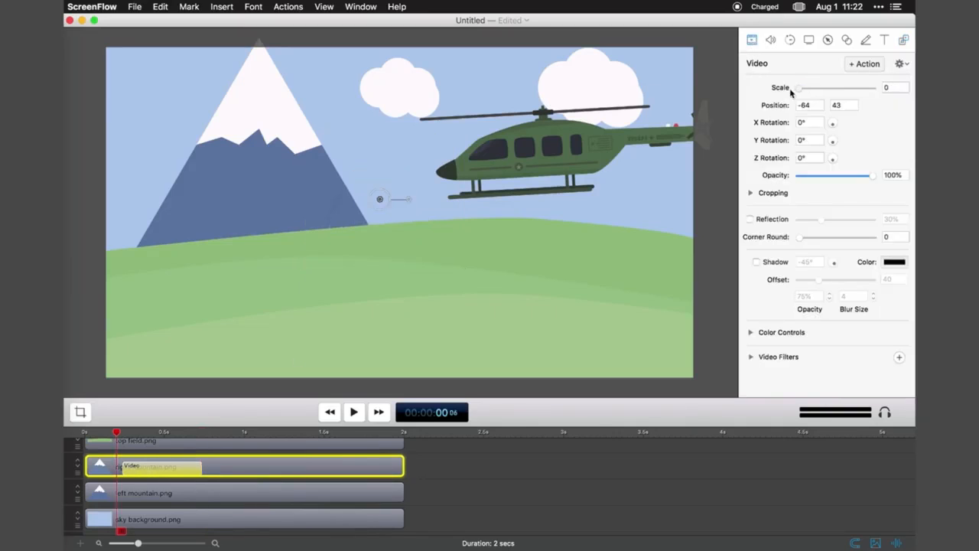
left_click(354, 411)
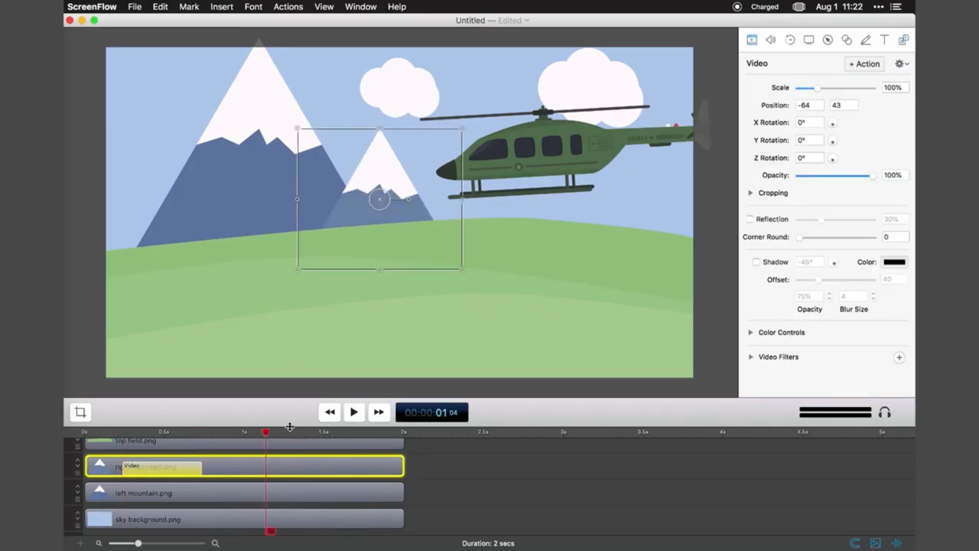
Step: Add a video action to the helicopter clip at 00:00:00 20
left_click(118, 446)
left_click_drag(119, 446, 191, 452)
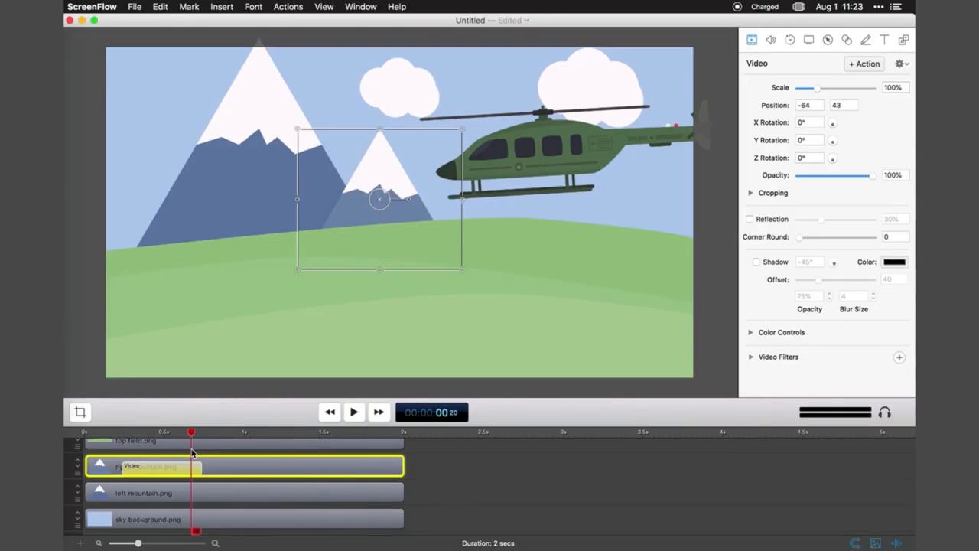
scroll(191, 477, "up", 5)
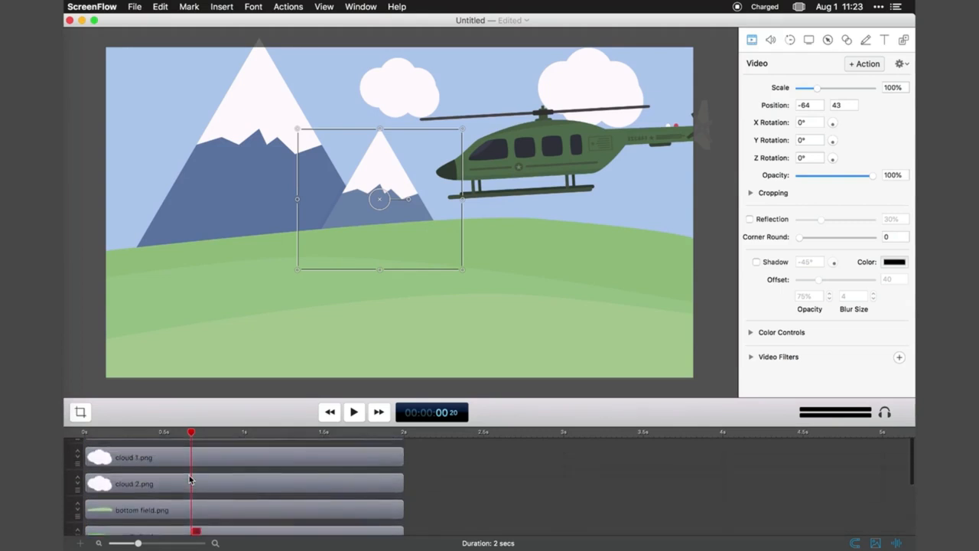
left_click(193, 452)
key("super+shift+a")
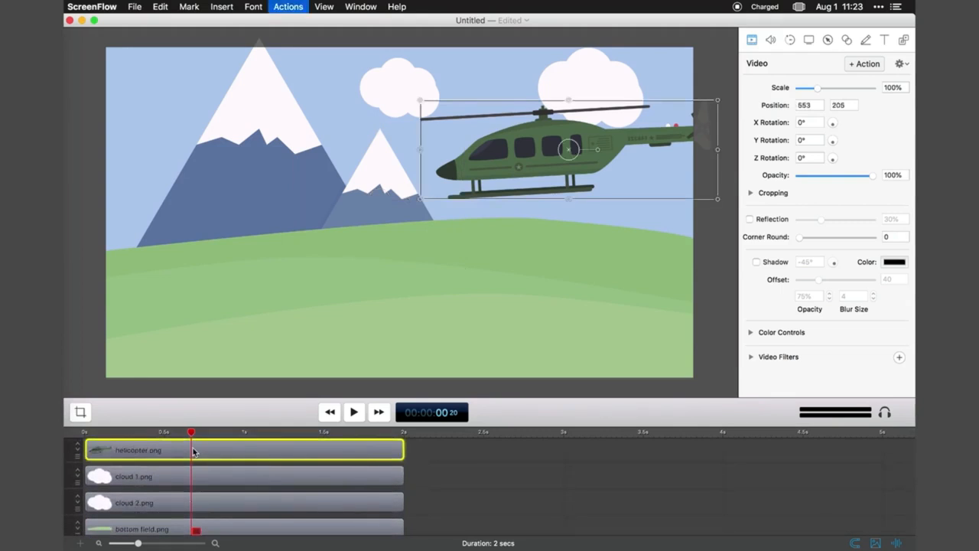
Step: Start the helicopter off-canvas at position 1,508, 210 with 11° Z rotation, and extend its action to end at about 1.2 s
left_click(107, 432)
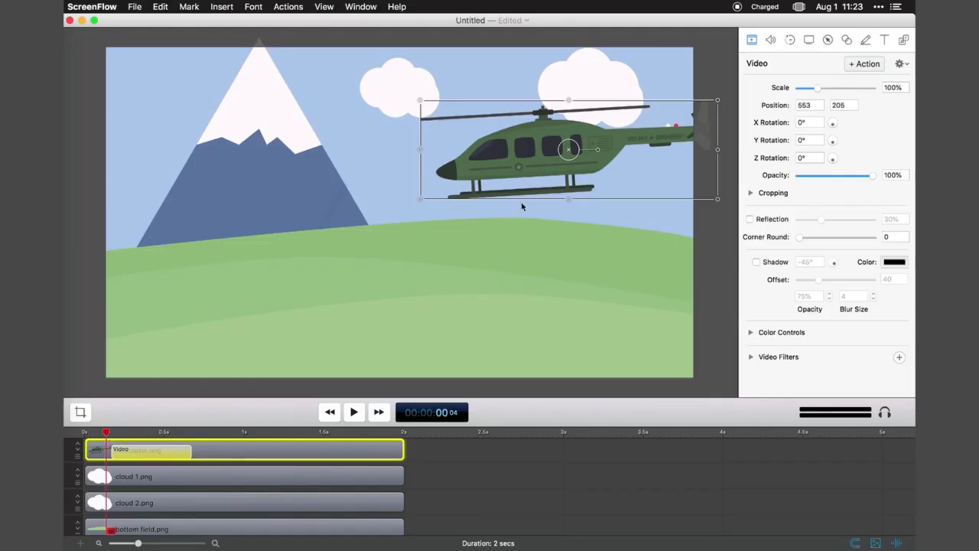
left_click_drag(598, 150, 800, 160)
left_click(732, 280)
left_click_drag(140, 434, 270, 452)
left_click(104, 434)
left_click(351, 419)
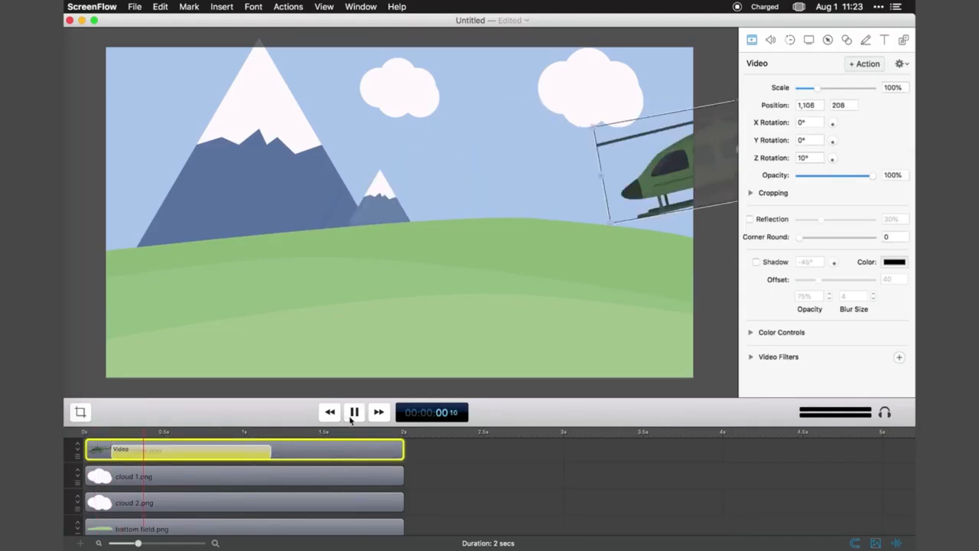
left_click(351, 419)
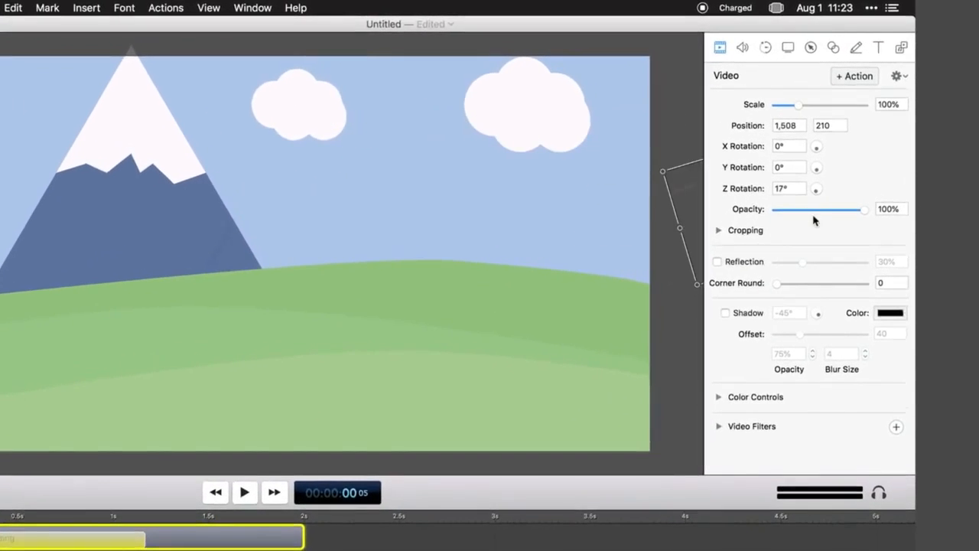
left_click_drag(817, 197, 815, 197)
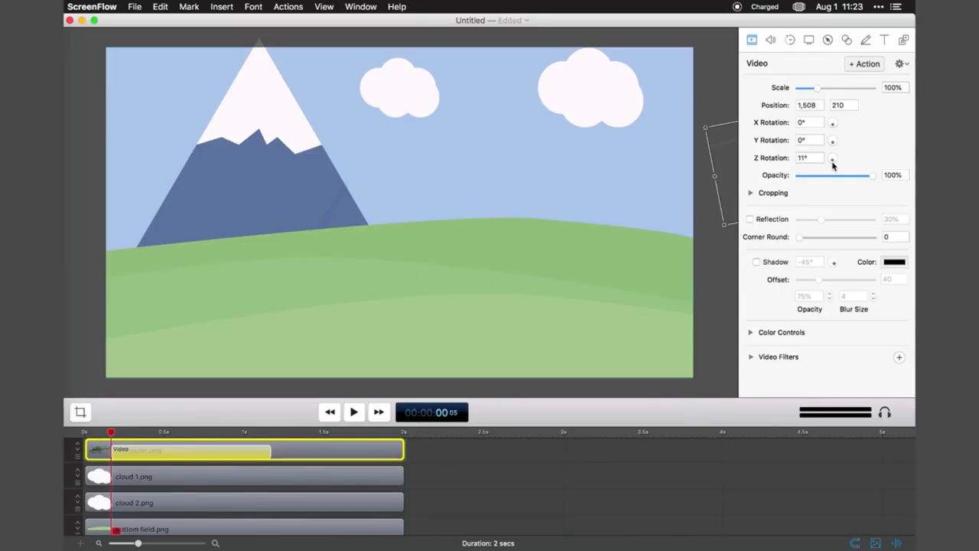
Step: Change the curve type of the helicopter's video action and preview the flight from the action's start
right_click(200, 451)
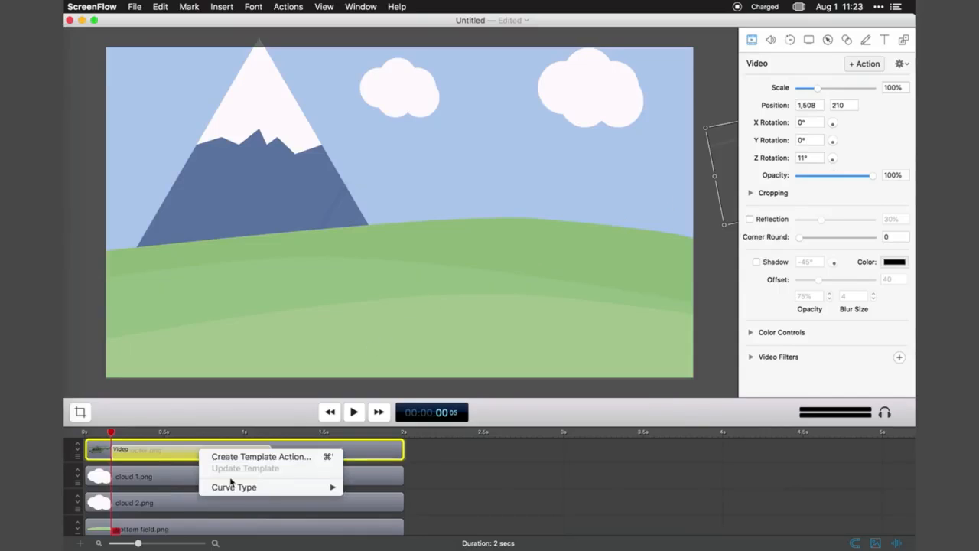
mouse_move(278, 487)
left_click(359, 492)
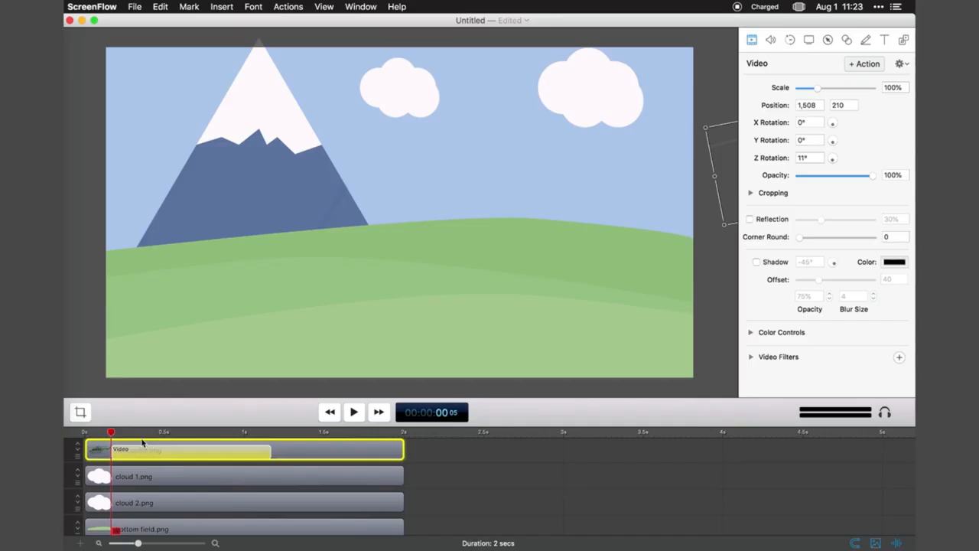
left_click(356, 413)
left_click(356, 414)
right_click(245, 450)
mouse_move(321, 486)
left_click(405, 504)
left_click(111, 432)
left_click(350, 413)
left_click(350, 413)
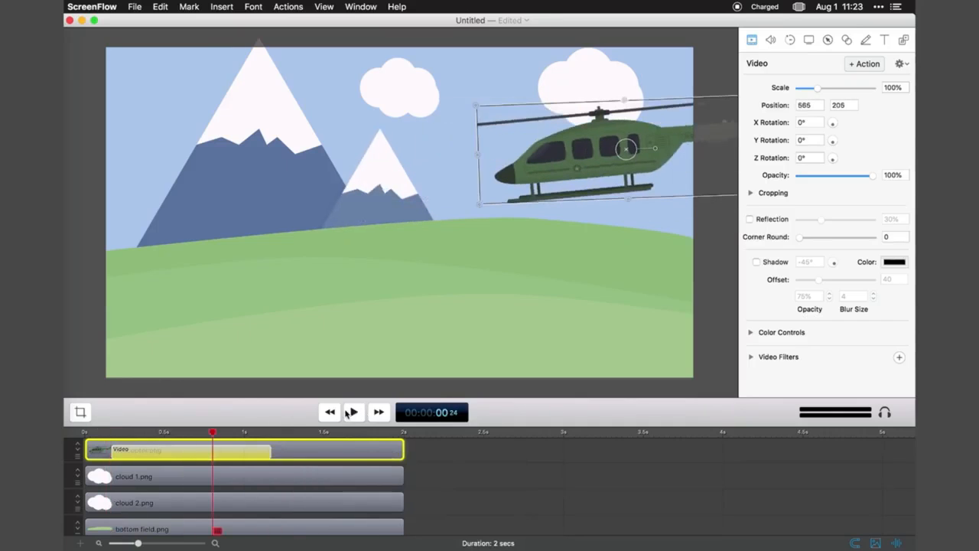
Step: Add a second sky background clip on the top track, trimmed to run from about 1.4 s to 2 s
left_click(903, 42)
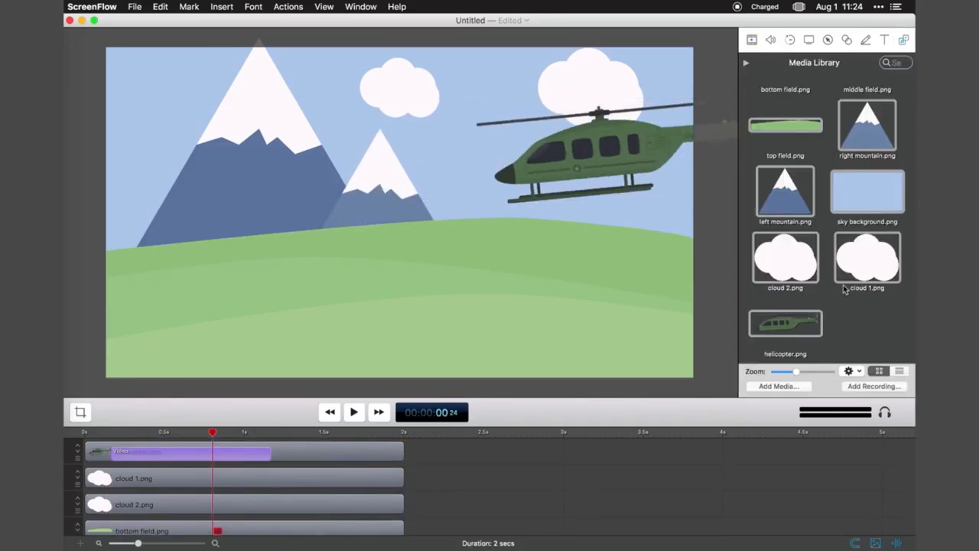
left_click_drag(867, 191, 397, 214)
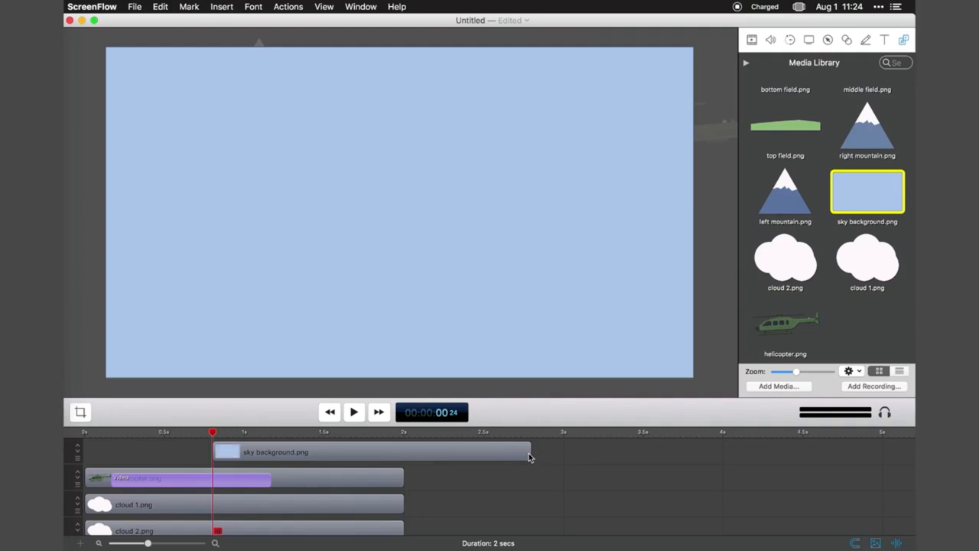
left_click_drag(528, 458, 403, 457)
left_click_drag(217, 451, 403, 433)
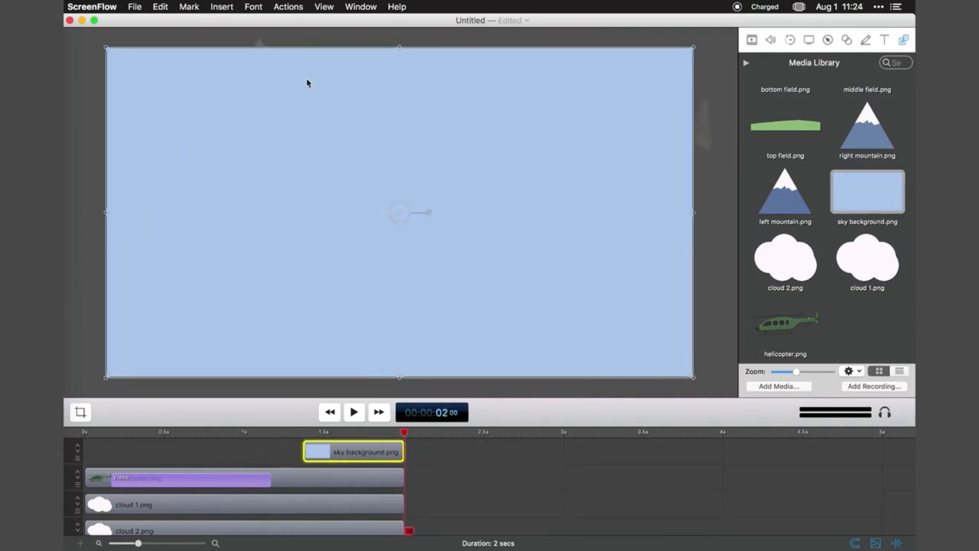
Step: Add a video action to the top sky background clip at 2 s, set its starting scale to 0, and preview it
left_click(288, 7)
left_click(306, 20)
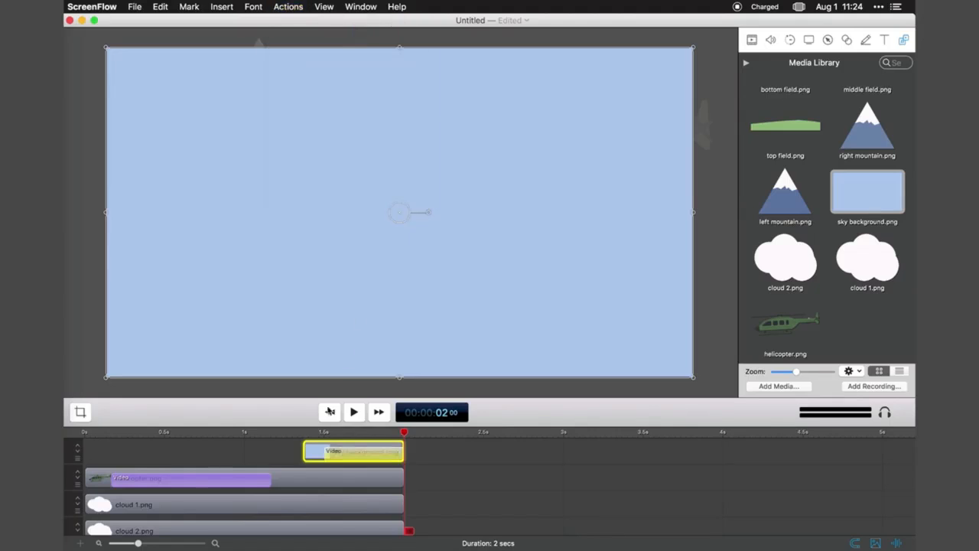
left_click(753, 45)
left_click(794, 89)
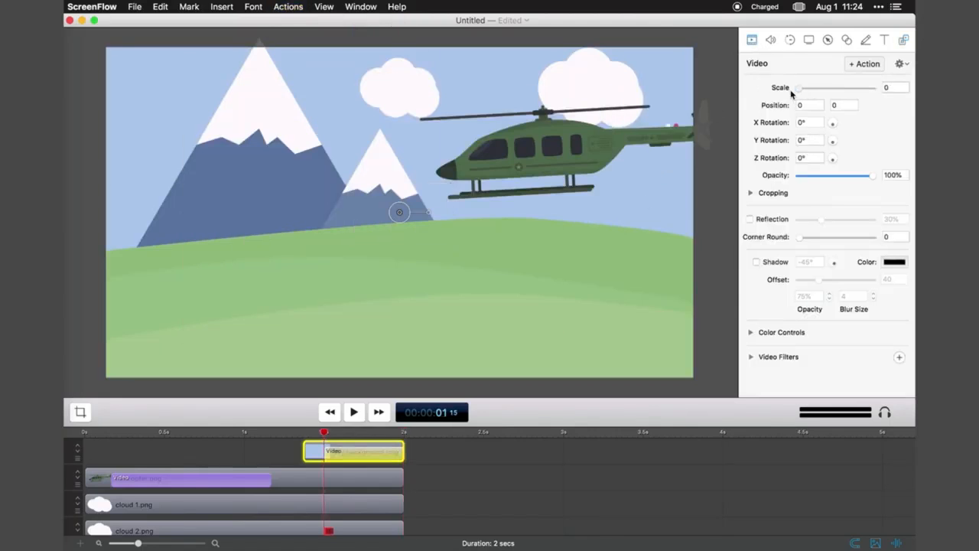
left_click(354, 413)
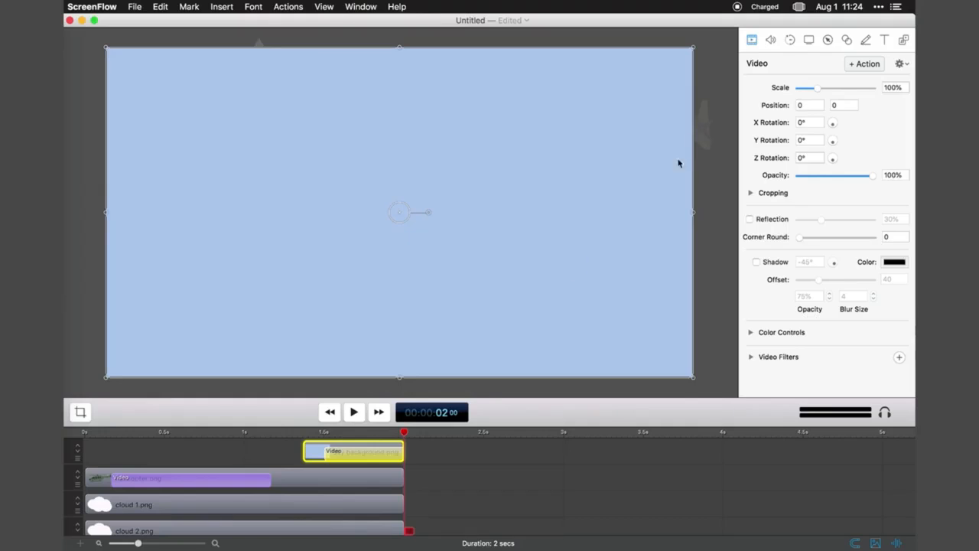
Step: Import music.wav into the media library, place it on the timeline, and play the project from the start
left_click(901, 40)
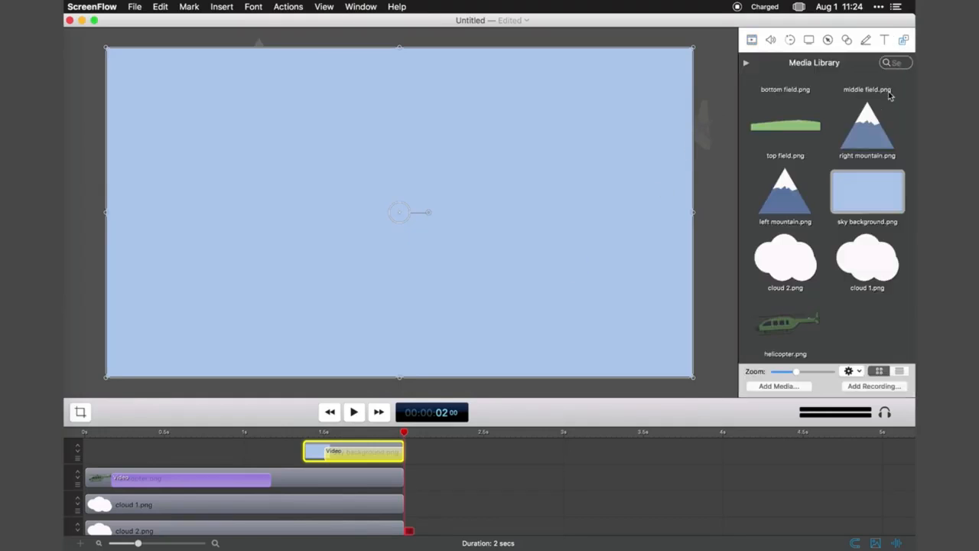
left_click(777, 386)
left_click(726, 341)
left_click_drag(866, 323, 113, 522)
left_click(330, 414)
key("space")
key("space")
Step: Add a video action to the left mountain clip at 00:00:00 21 and set its starting opacity to 0%
scroll(184, 501, "up", 3)
left_click(183, 507)
key("super+k")
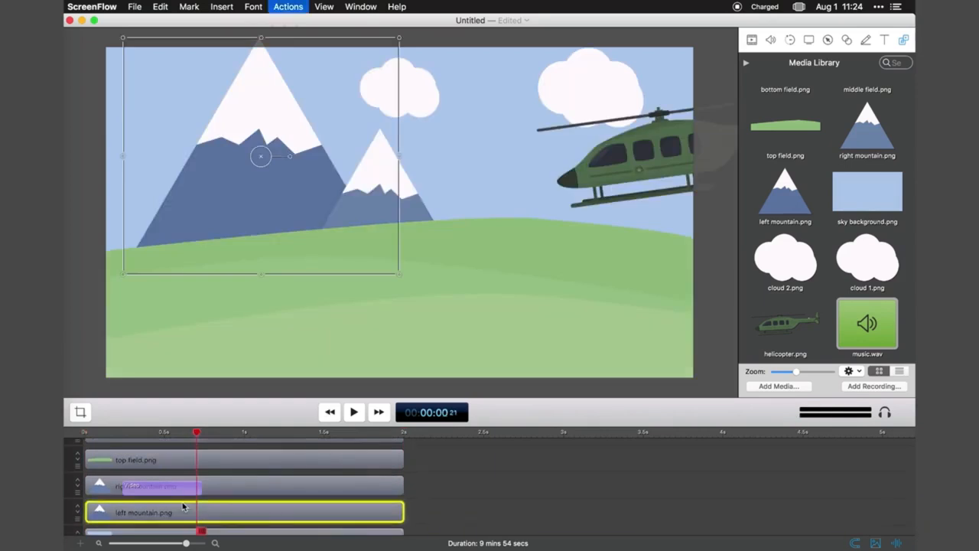
left_click(110, 432)
left_click(751, 39)
left_click_drag(872, 176, 798, 176)
Step: Add video actions to the cloud clips and to the bottom, middle and top field clips
scroll(207, 480, "up", 5)
left_click(209, 472, "shift")
key("super+k")
left_click(282, 468, "shift")
key("super+k")
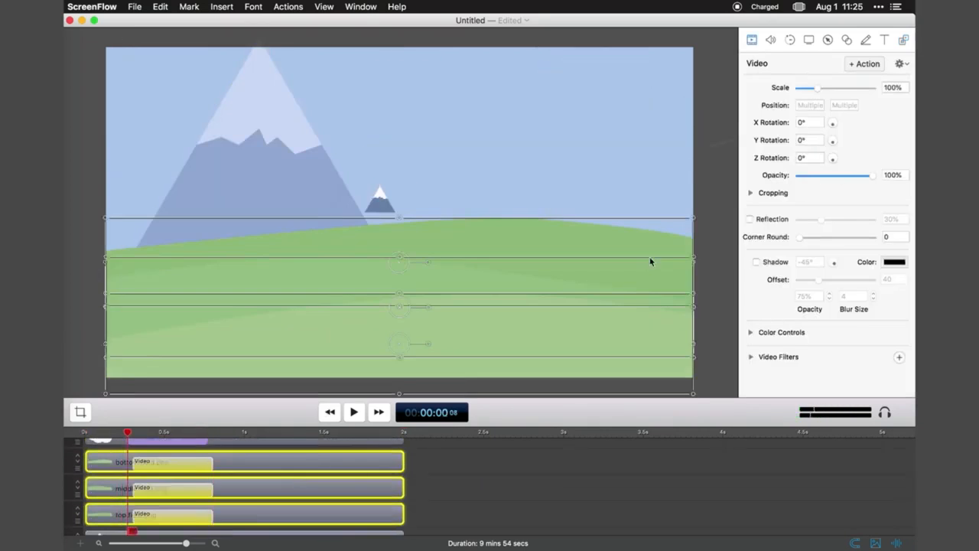
Step: Set the three fields' starting vertical position to -800, stagger their actions earlier with the top field first, and preview the result
left_click(844, 105)
type("-800")
key("Return")
key("space")
left_click_drag(177, 466, 142, 465)
left_click(329, 413)
left_click(355, 413)
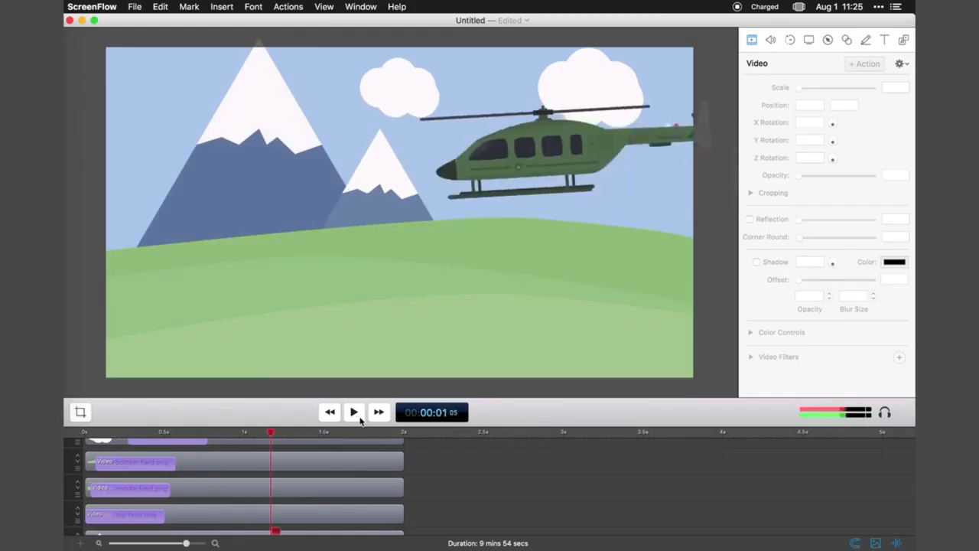
Step: Adjust the left mountain's starting opacity and shift the helicopter's video action to begin at 0 s
left_click(118, 432)
scroll(109, 476, "down", 5)
left_click(112, 495)
left_click_drag(799, 176, 873, 176)
left_click(330, 414)
scroll(208, 474, "up", 10)
left_click(207, 471)
Step: Play the complete animation from the start to review it
left_click(330, 414)
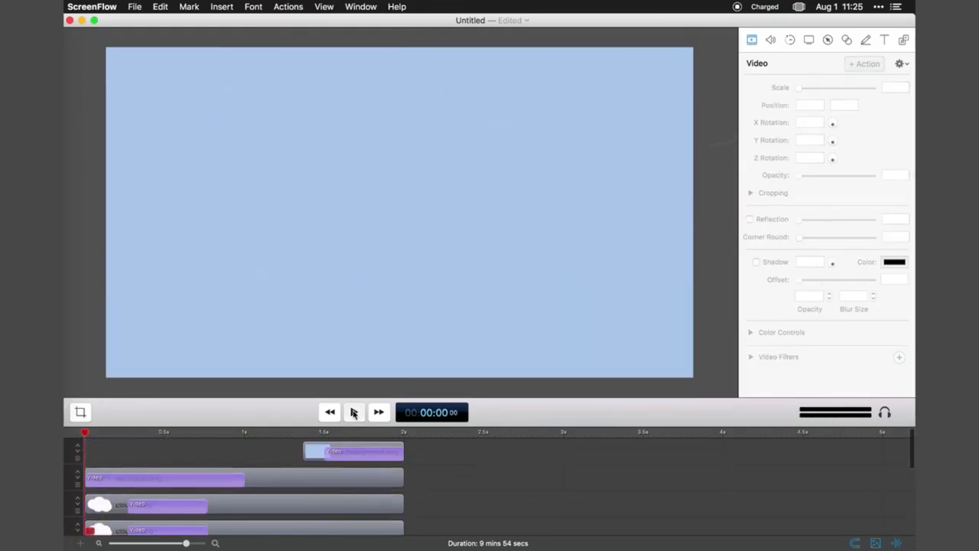
left_click(353, 413)
left_click(329, 413)
left_click(354, 412)
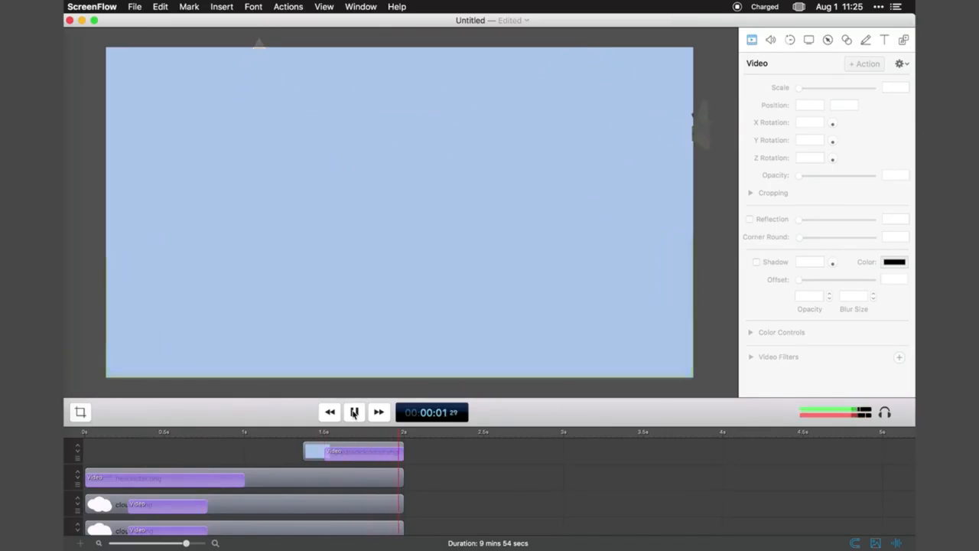
left_click(354, 412)
Step: Export the project as ScreenFlow.mp4 with the Web - High [Customized] preset at 100% scale, 1920 x 1080
left_click(135, 6)
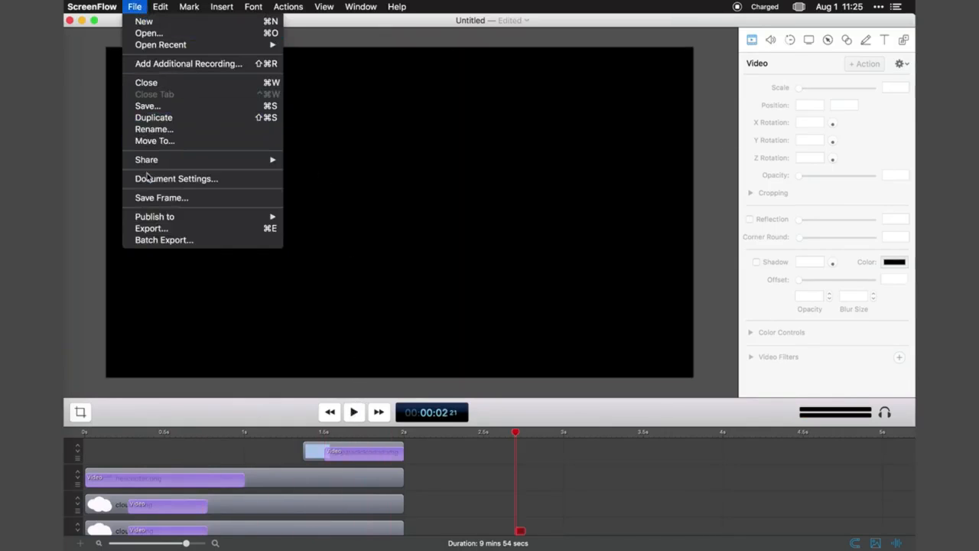
left_click(175, 229)
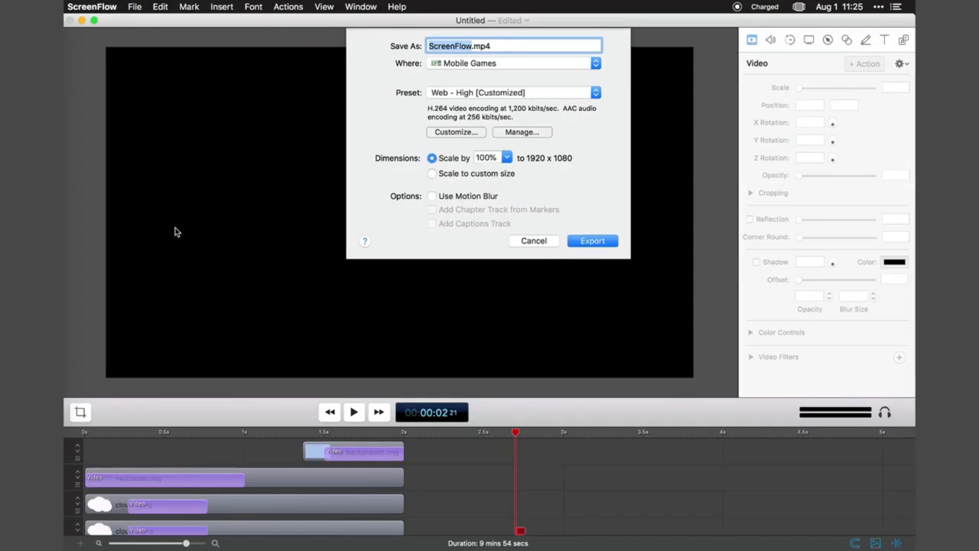
key("Return")
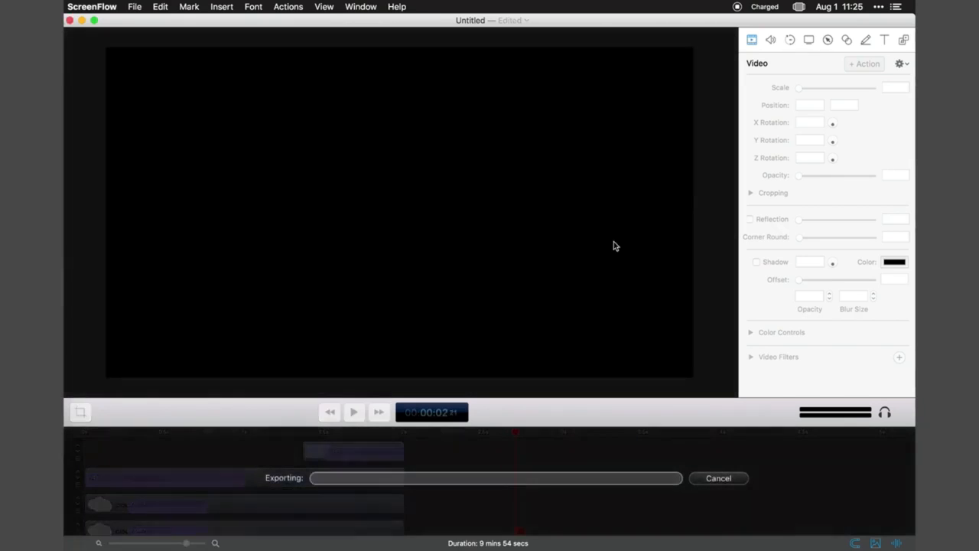